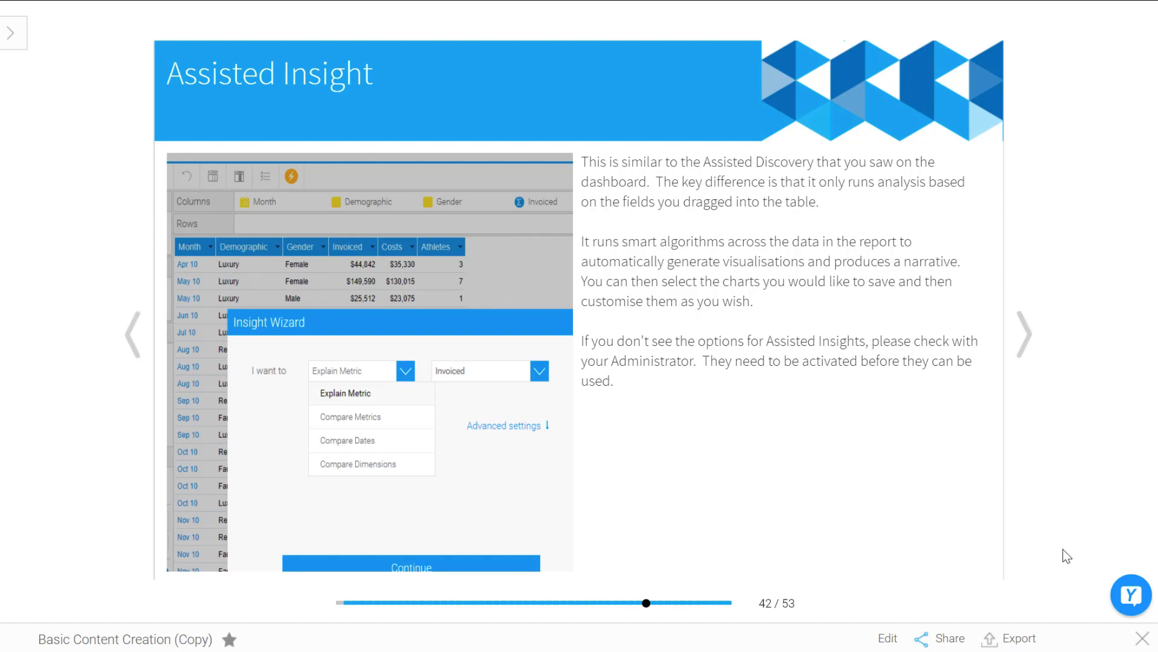
Step: Close the storyboard, open the Assisted Insights draft report, and launch the Insight Wizard on it
{"action": "left_click", "coordinate": [1142, 639]}
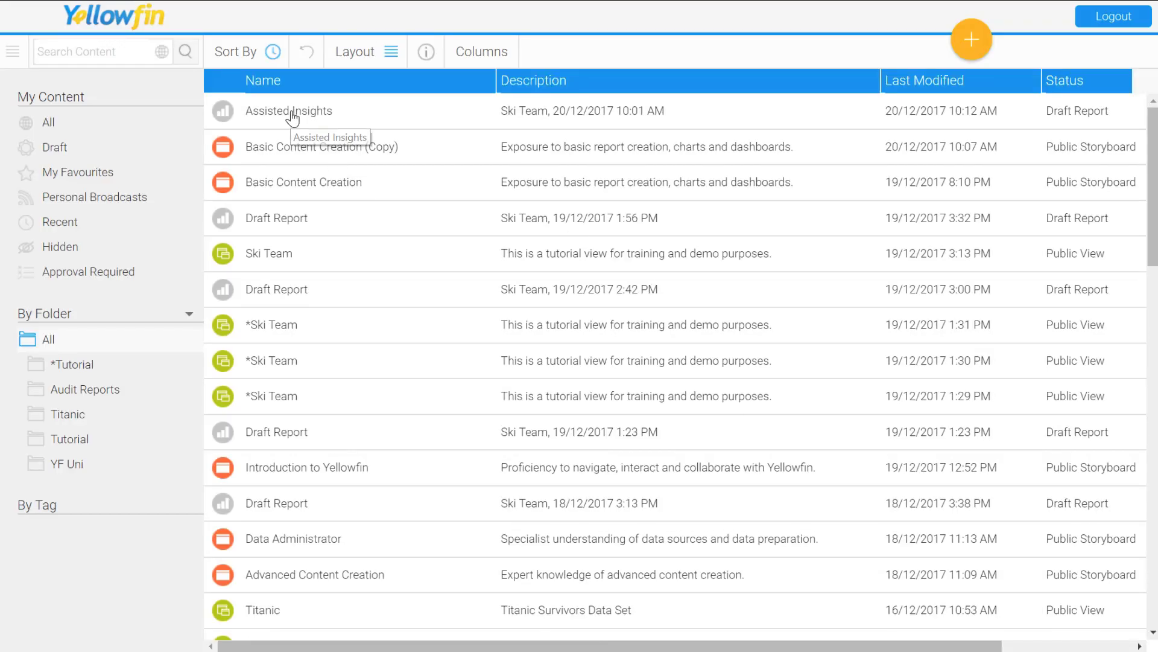
{"action": "left_click", "coordinate": [293, 118]}
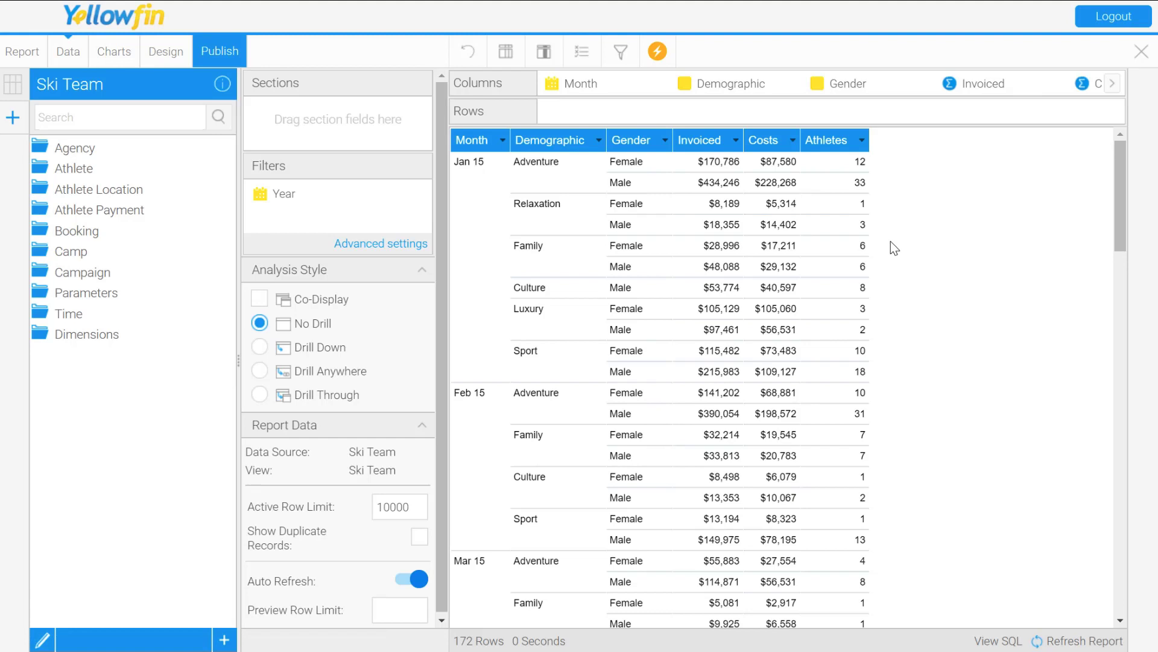
{"action": "left_click", "coordinate": [658, 52]}
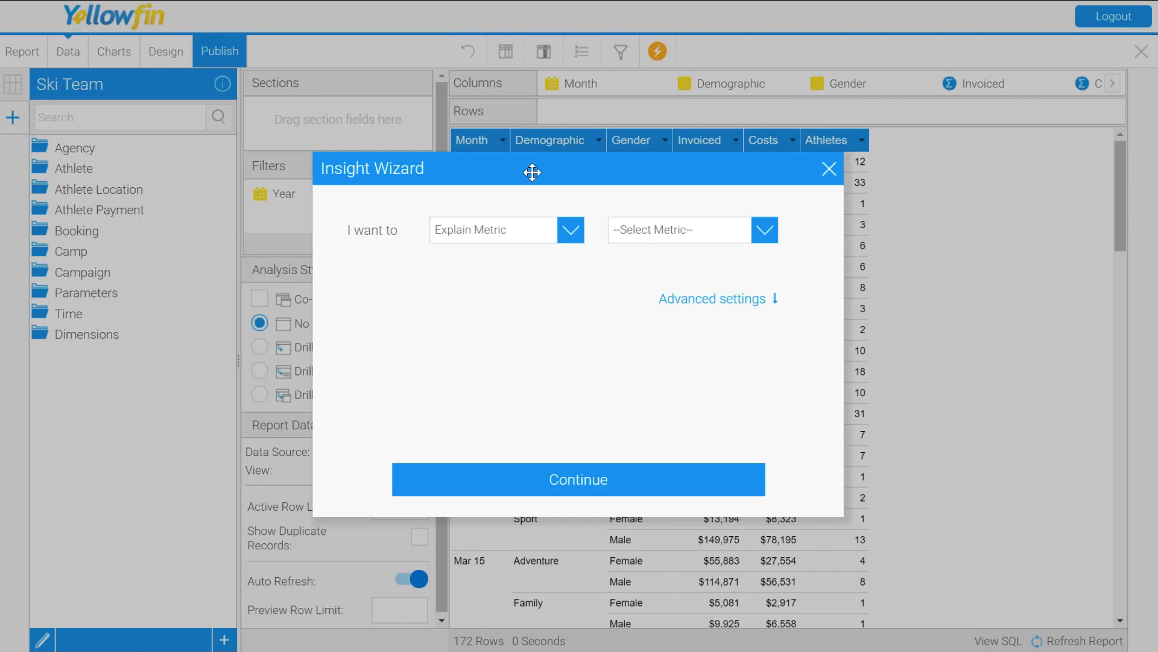
{"action": "left_click", "coordinate": [571, 230]}
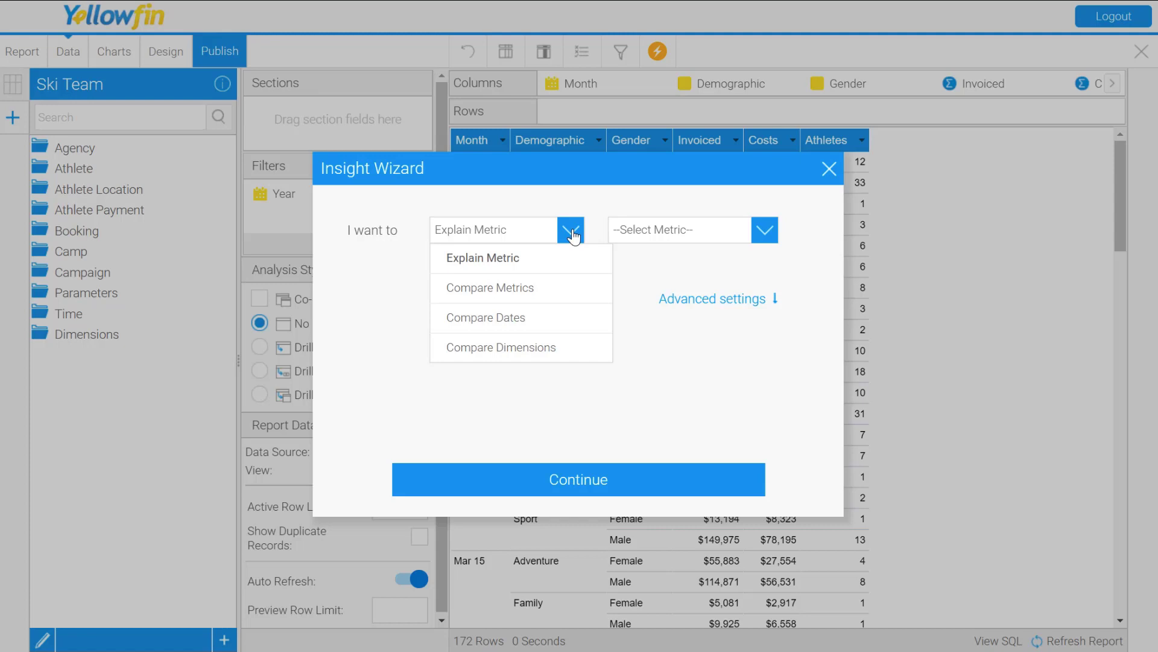
{"action": "left_click", "coordinate": [567, 258]}
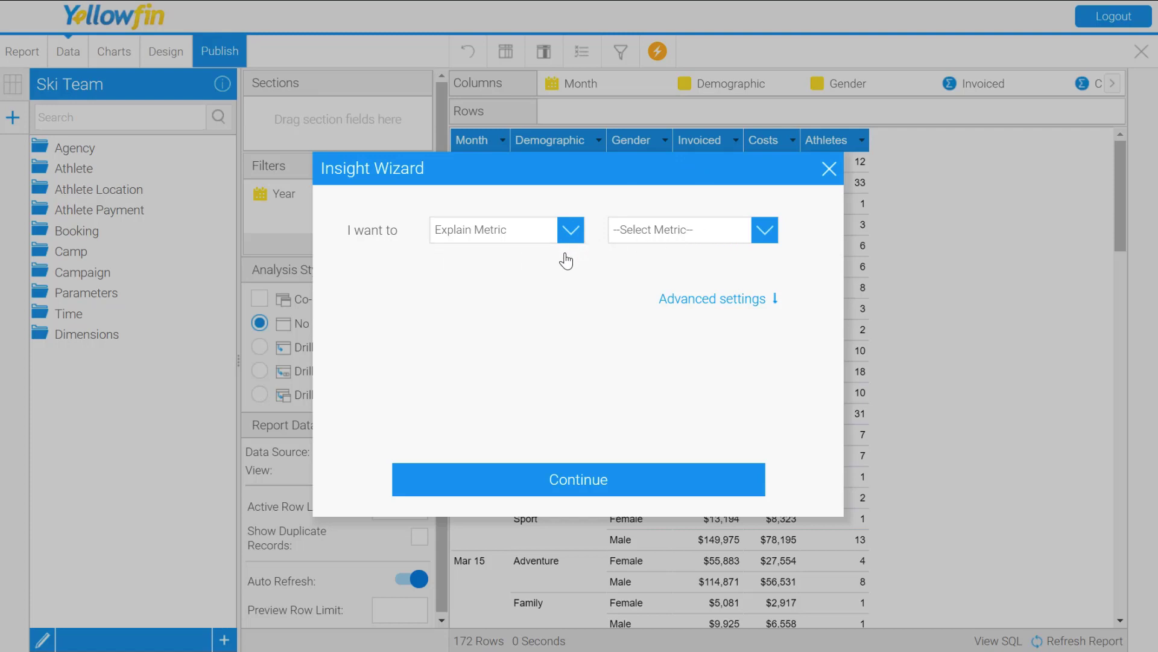
{"action": "left_click", "coordinate": [678, 236]}
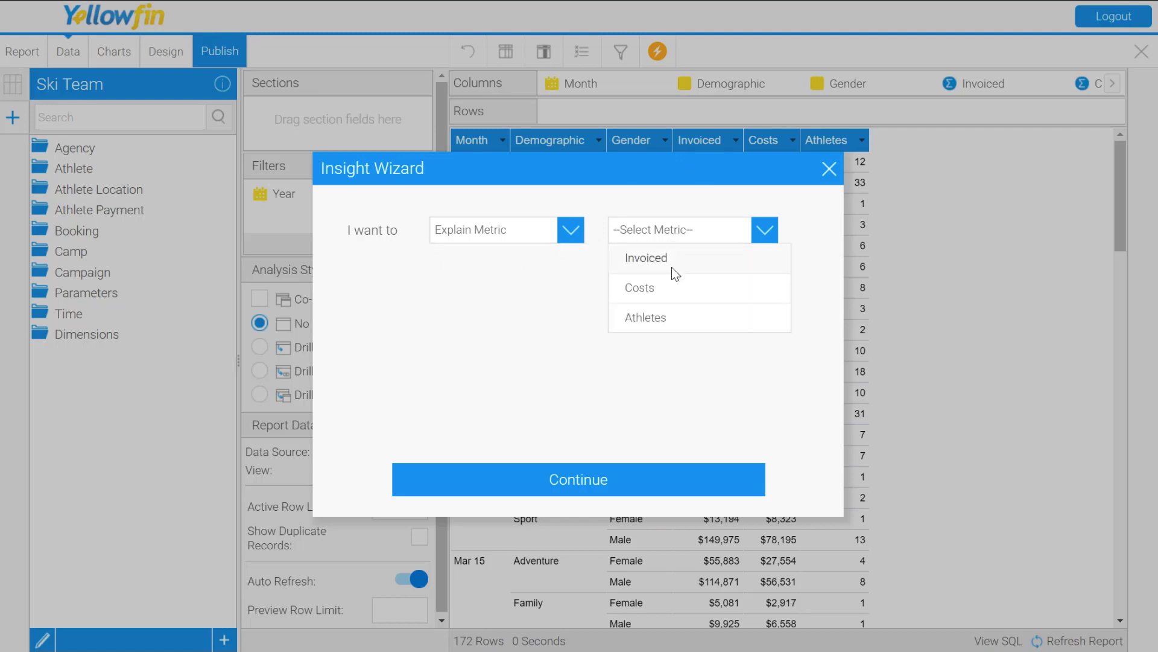
Step: Set the insight analysis to Compare Metrics, comparing Costs to Athletes
{"action": "left_click", "coordinate": [543, 231]}
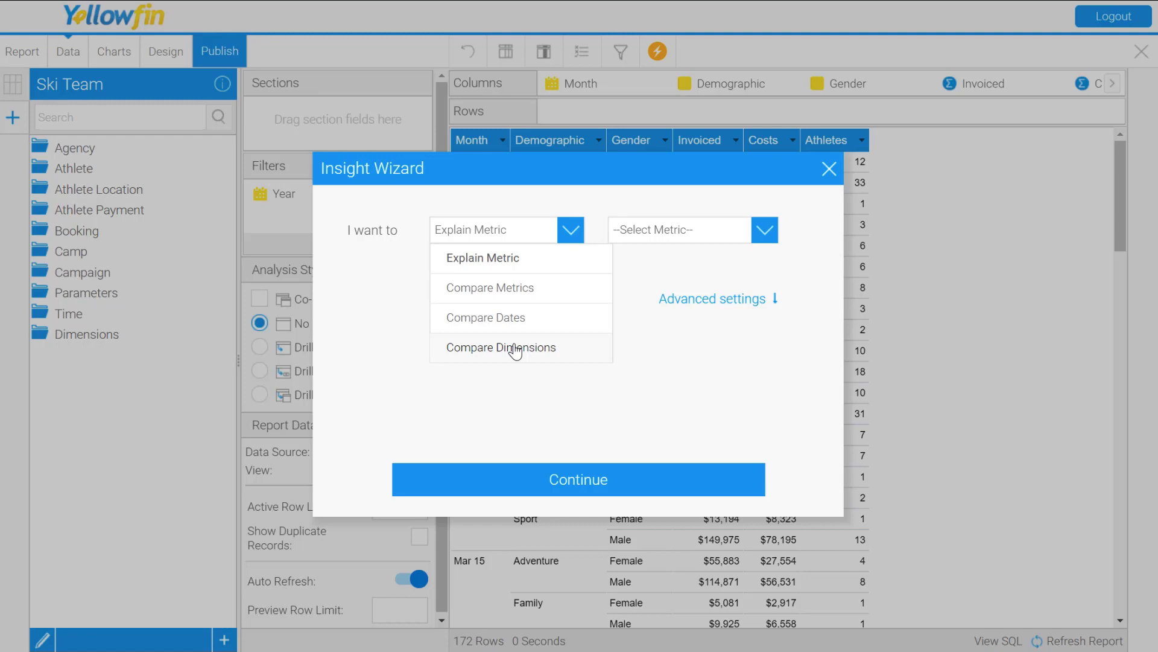
{"action": "left_click", "coordinate": [511, 294]}
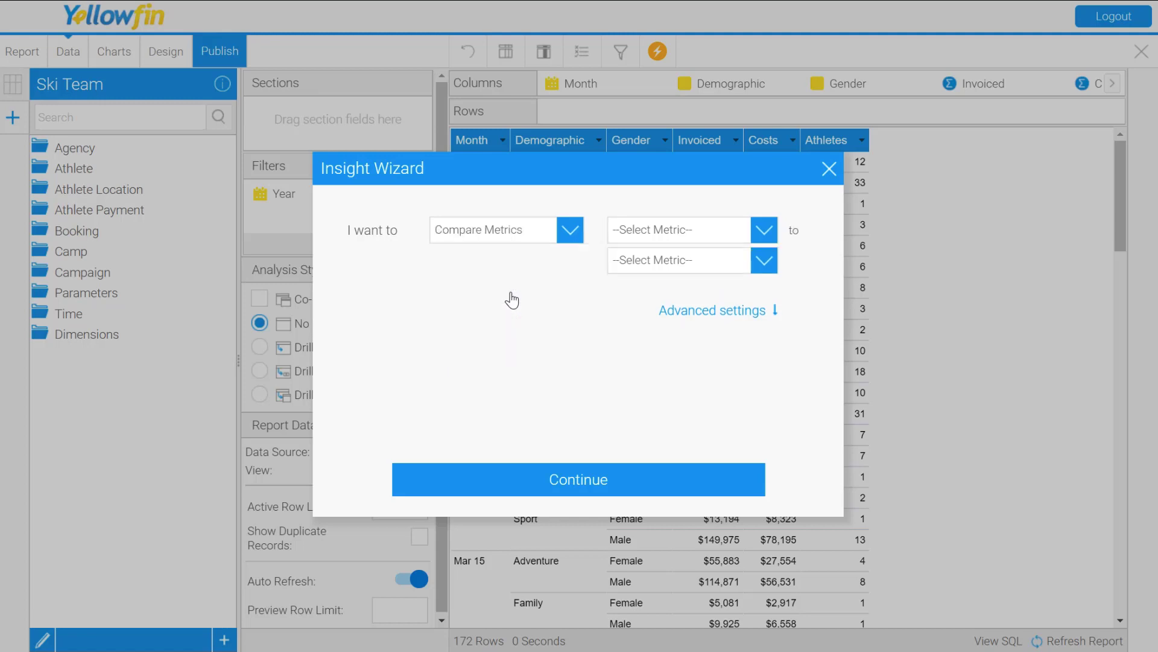
{"action": "left_click", "coordinate": [658, 232]}
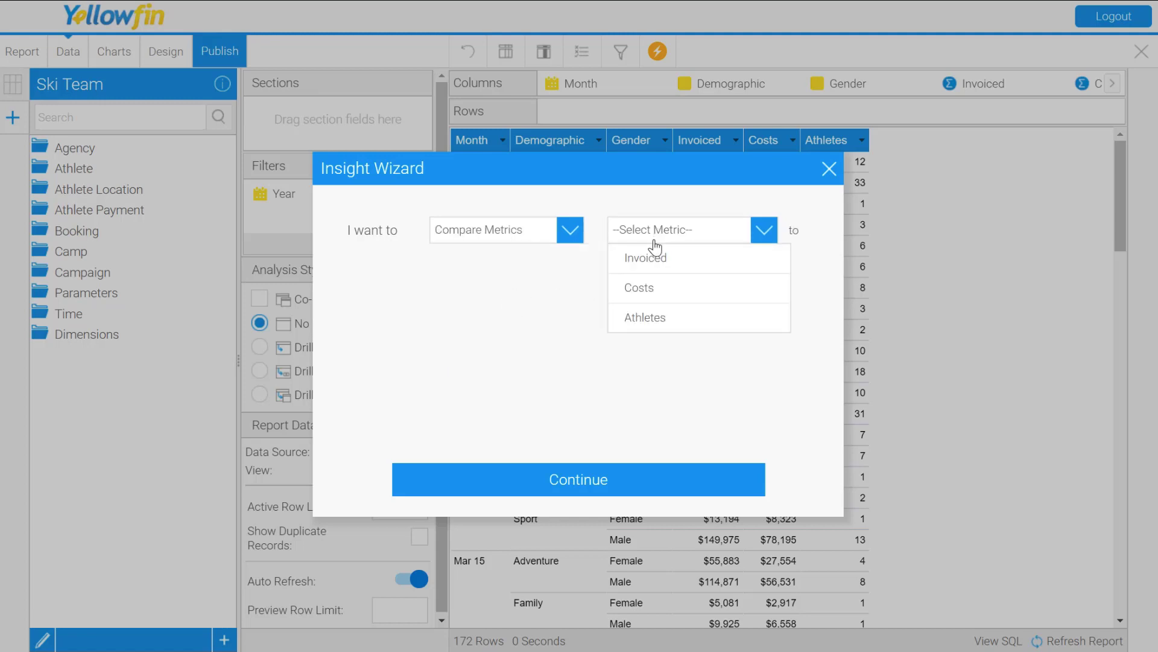
{"action": "left_click", "coordinate": [642, 288]}
{"action": "left_click", "coordinate": [651, 265]}
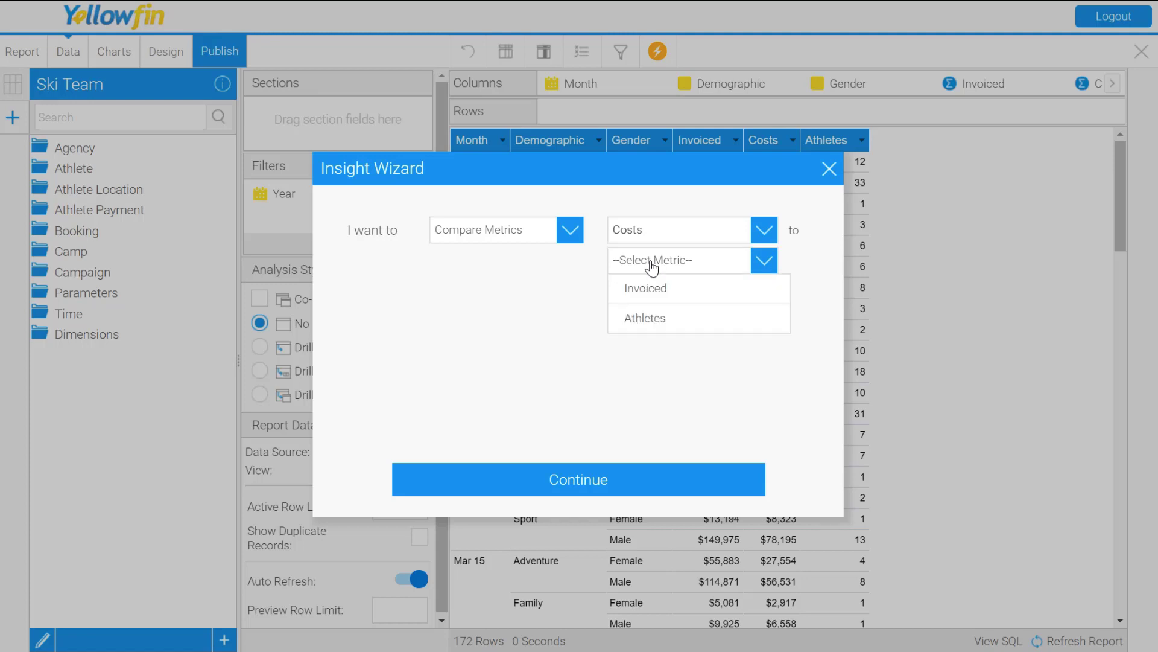
{"action": "left_click", "coordinate": [633, 316]}
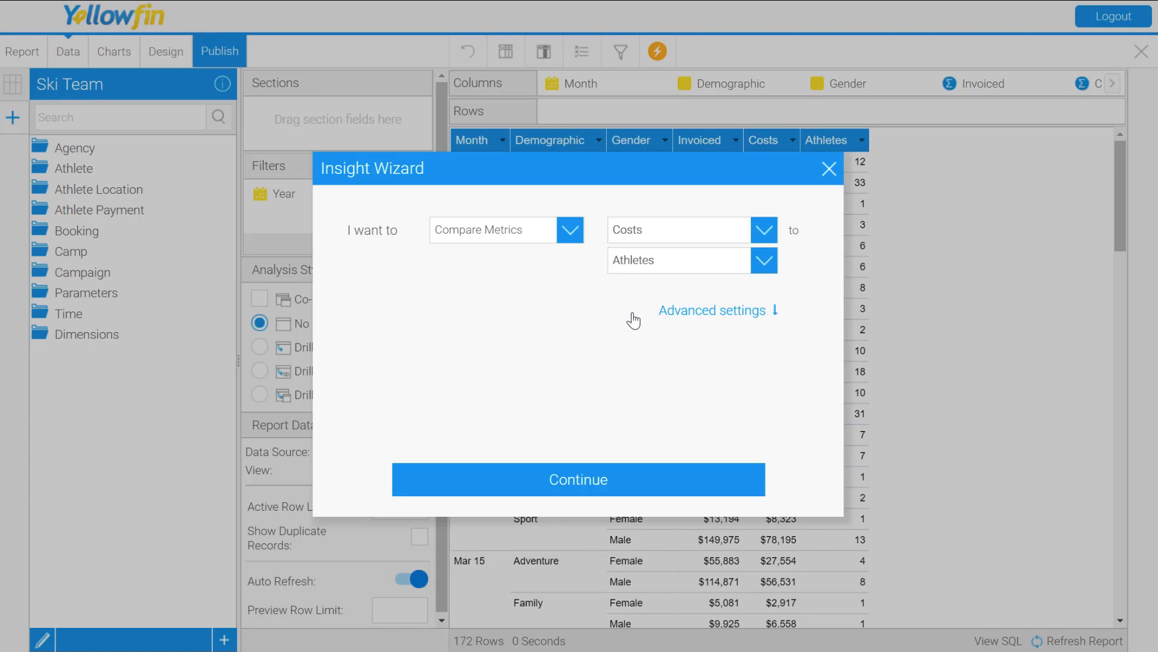
Step: In the advanced settings, treat higher values as Good, keep Month, Demographic and Gender as fields to analyse, and run the analysis
{"action": "left_click", "coordinate": [693, 320]}
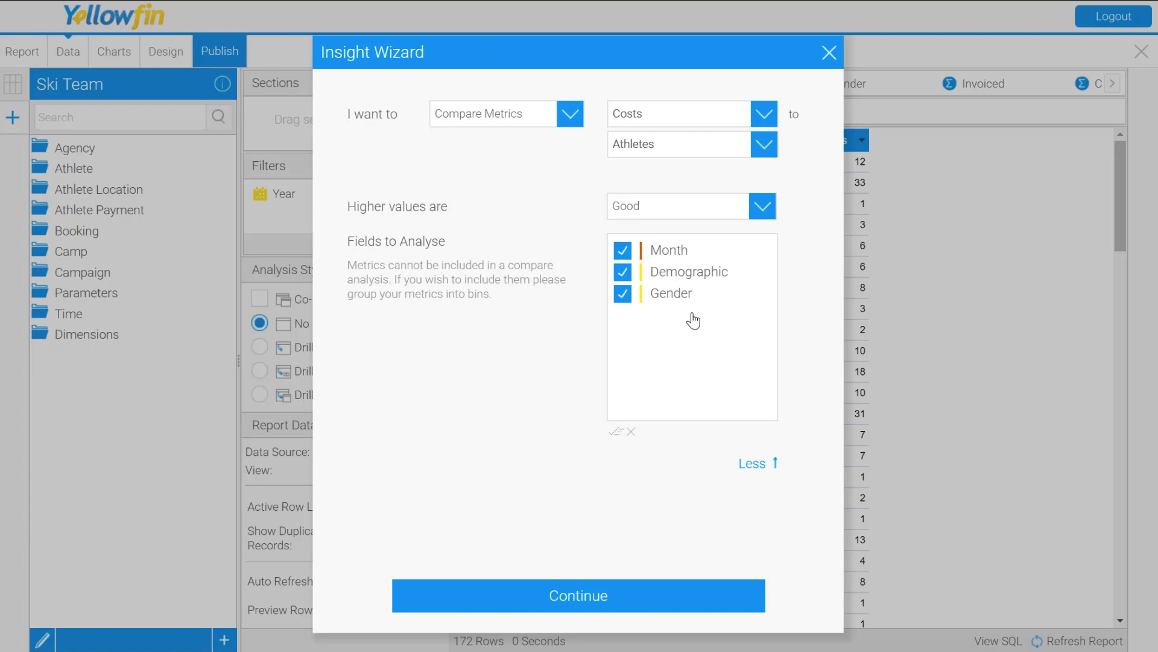
{"action": "left_click", "coordinate": [683, 213]}
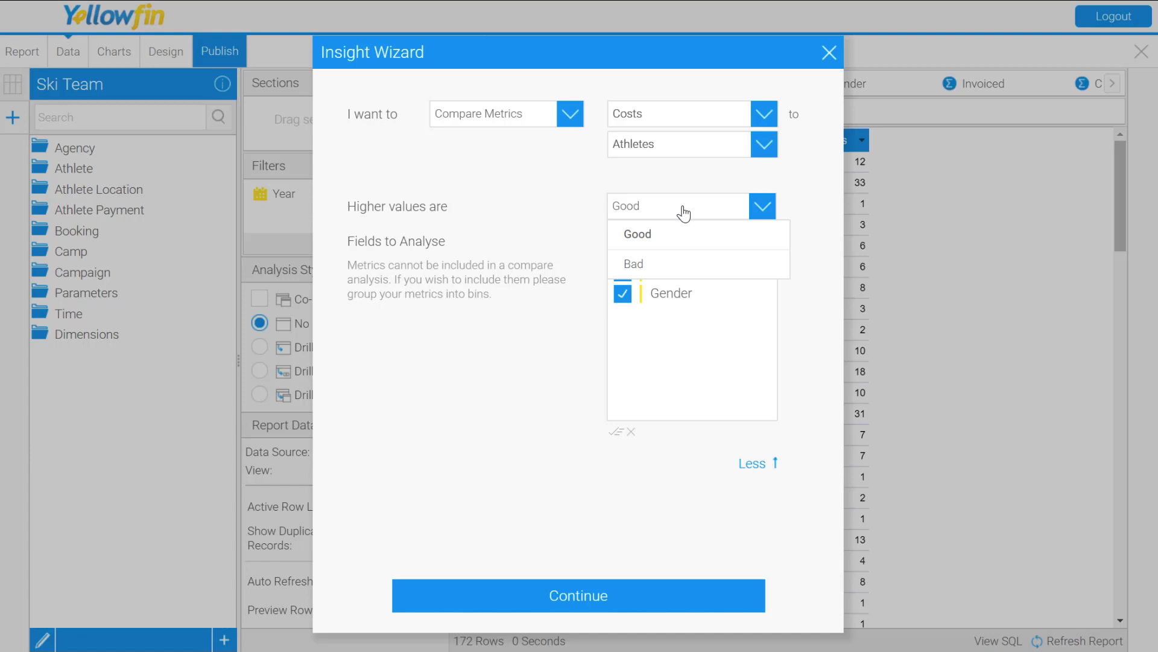
{"action": "left_click", "coordinate": [664, 240]}
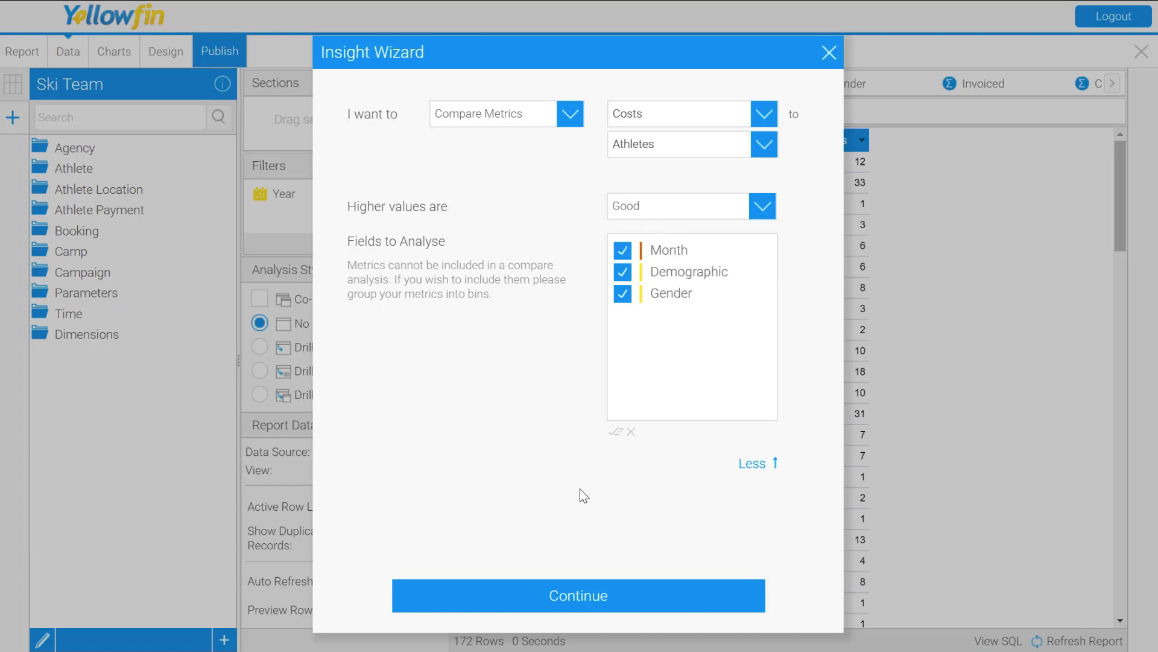
{"action": "left_click", "coordinate": [579, 606]}
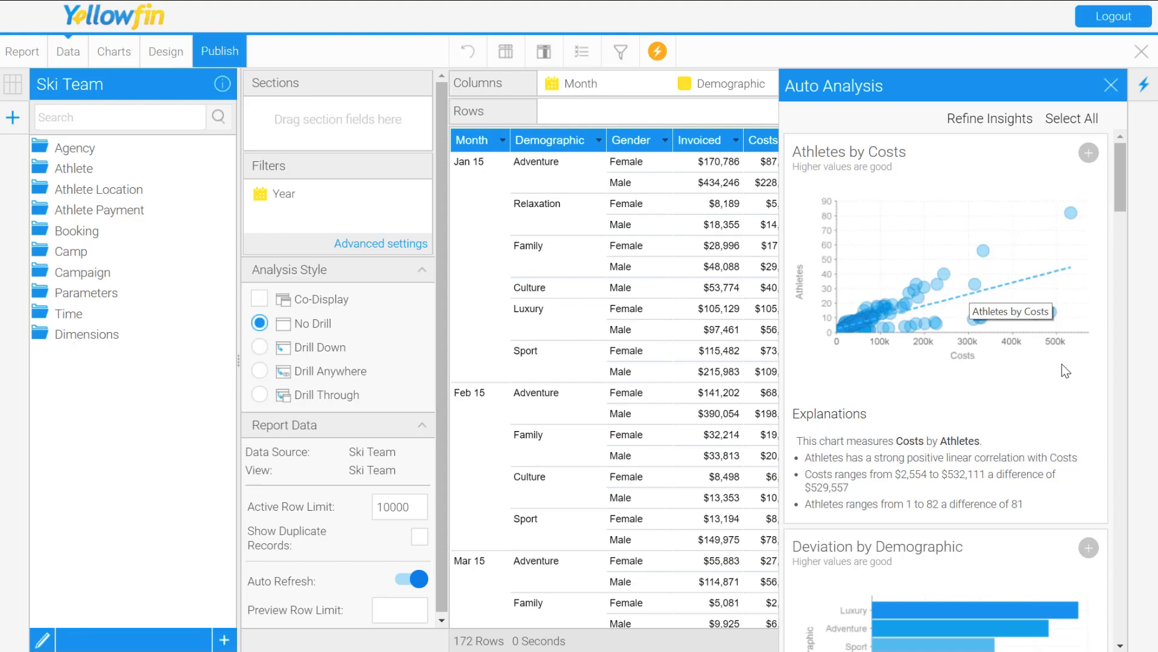
Step: Review the generated charts and explanations, and select the Demographic/Gender heat map to save with the report
{"action": "scroll", "coordinate": [942, 412], "scroll_direction": "down", "scroll_amount": 2}
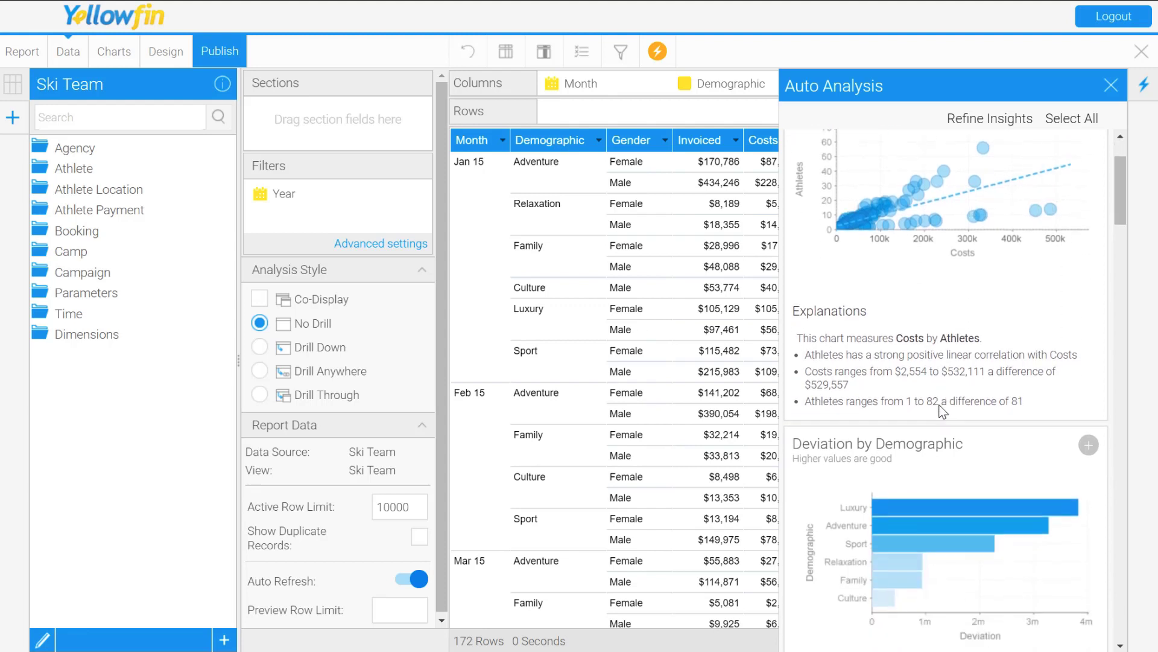
{"action": "scroll", "coordinate": [942, 412], "scroll_direction": "down", "scroll_amount": 3}
{"action": "scroll", "coordinate": [943, 412], "scroll_direction": "down", "scroll_amount": 2}
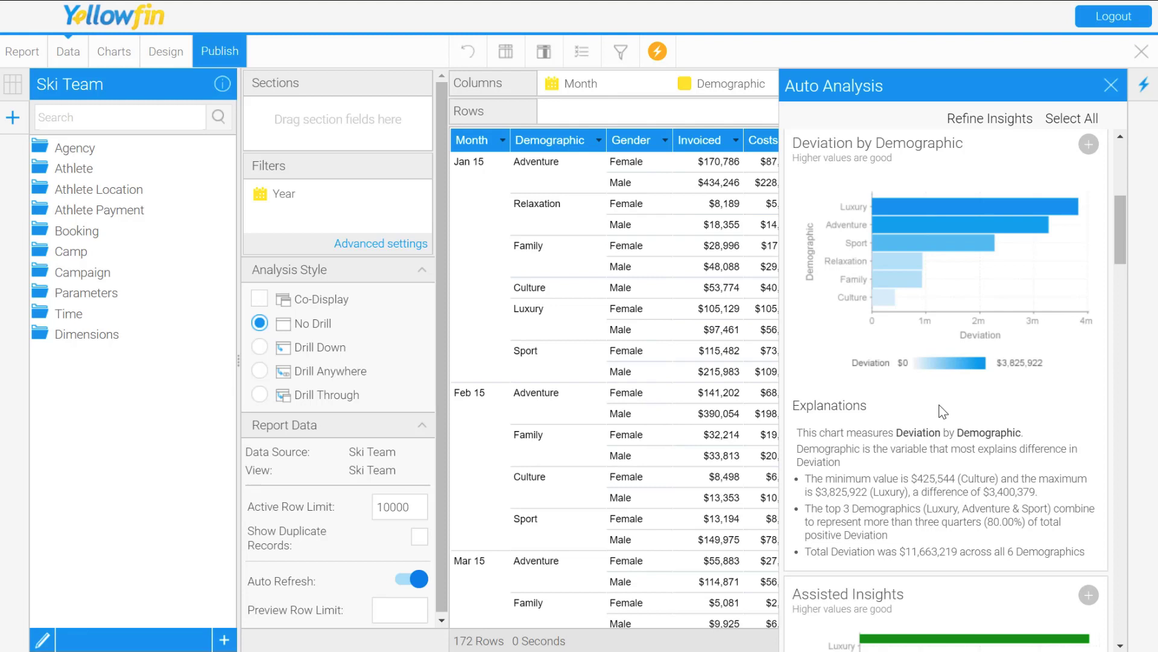
{"action": "scroll", "coordinate": [943, 412], "scroll_direction": "down", "scroll_amount": 6}
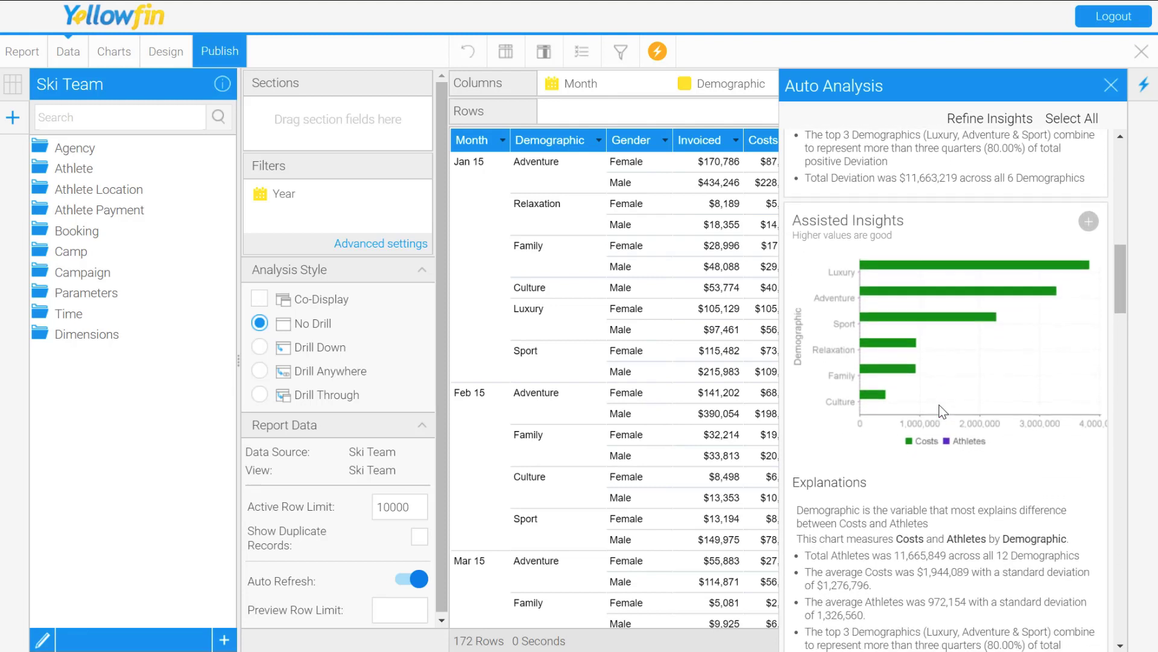
{"action": "scroll", "coordinate": [943, 412], "scroll_direction": "down", "scroll_amount": 1}
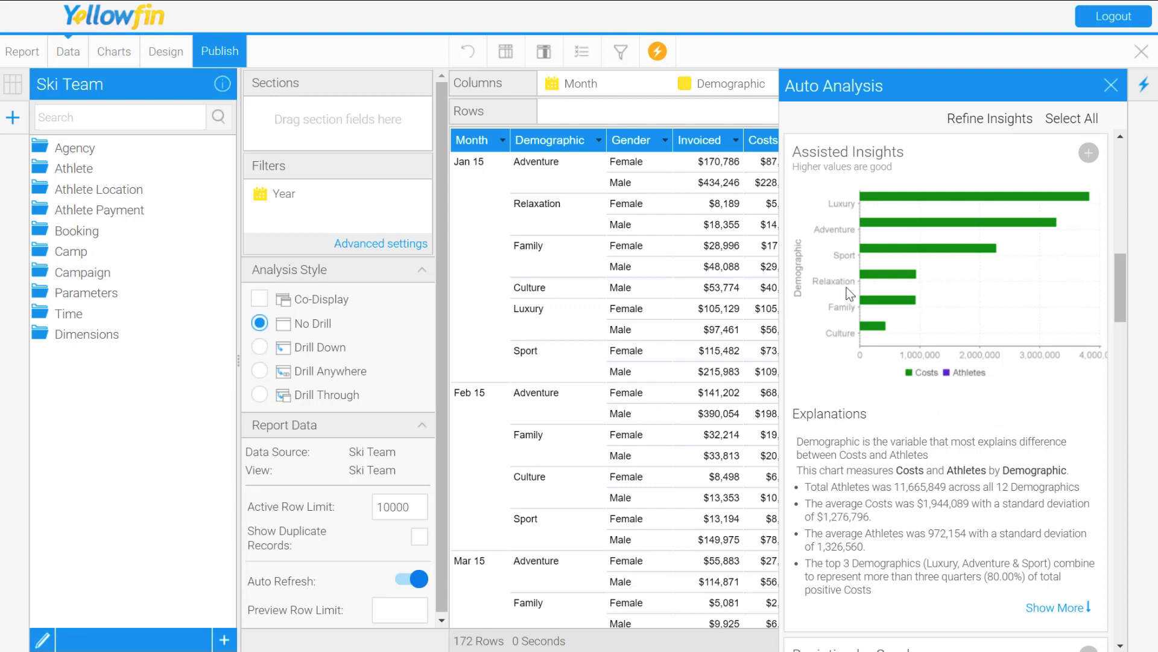
{"action": "scroll", "coordinate": [895, 439], "scroll_direction": "down", "scroll_amount": 7}
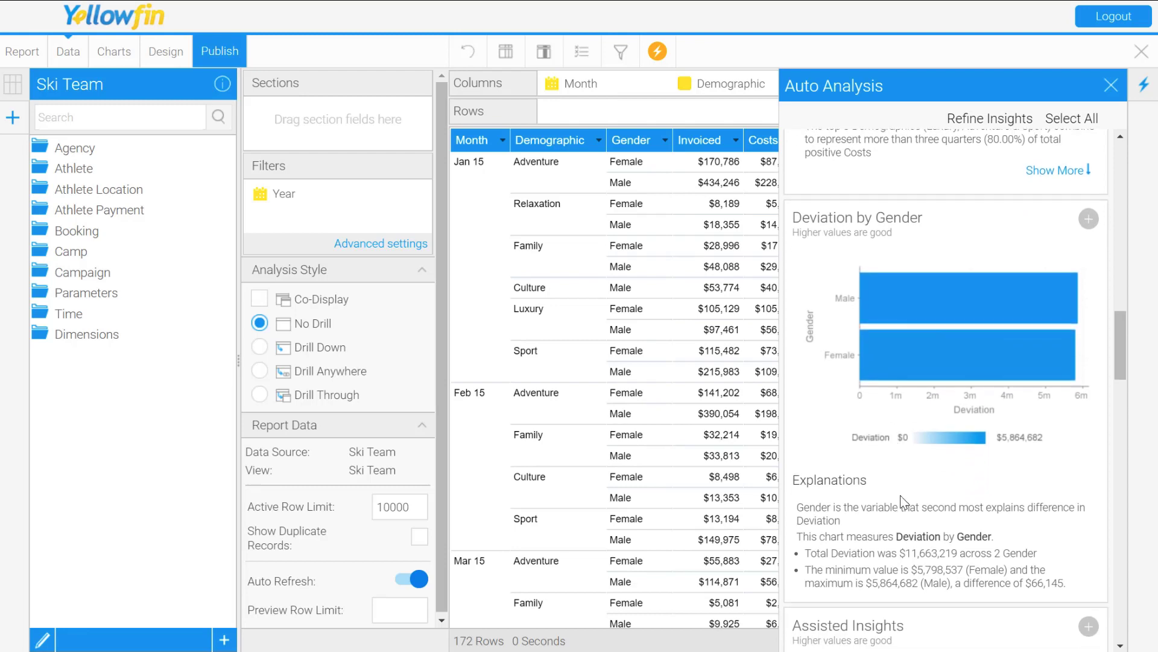
{"action": "scroll", "coordinate": [899, 476], "scroll_direction": "down", "scroll_amount": 5}
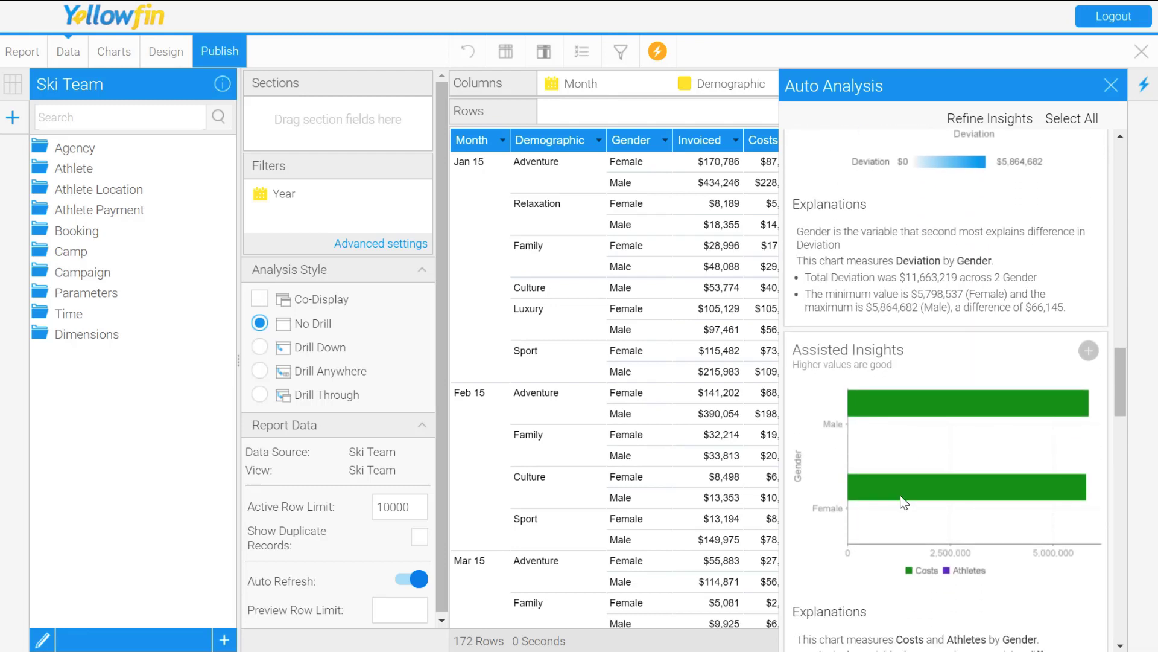
{"action": "scroll", "coordinate": [903, 502], "scroll_direction": "down", "scroll_amount": 10}
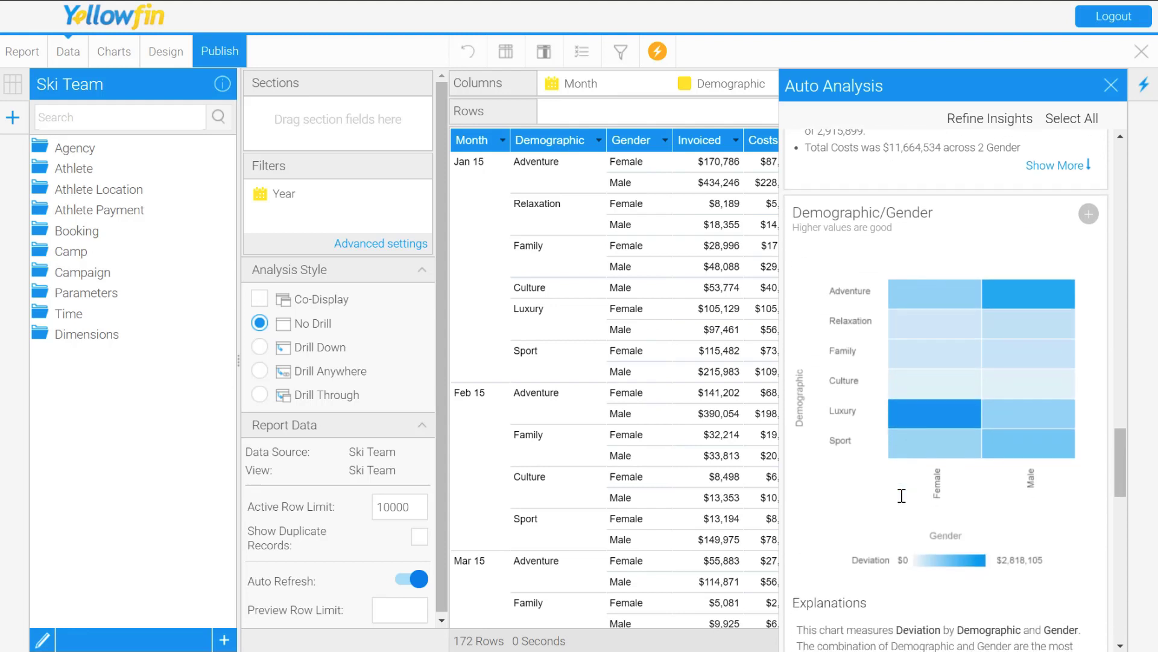
{"action": "scroll", "coordinate": [902, 496], "scroll_direction": "down", "scroll_amount": 1}
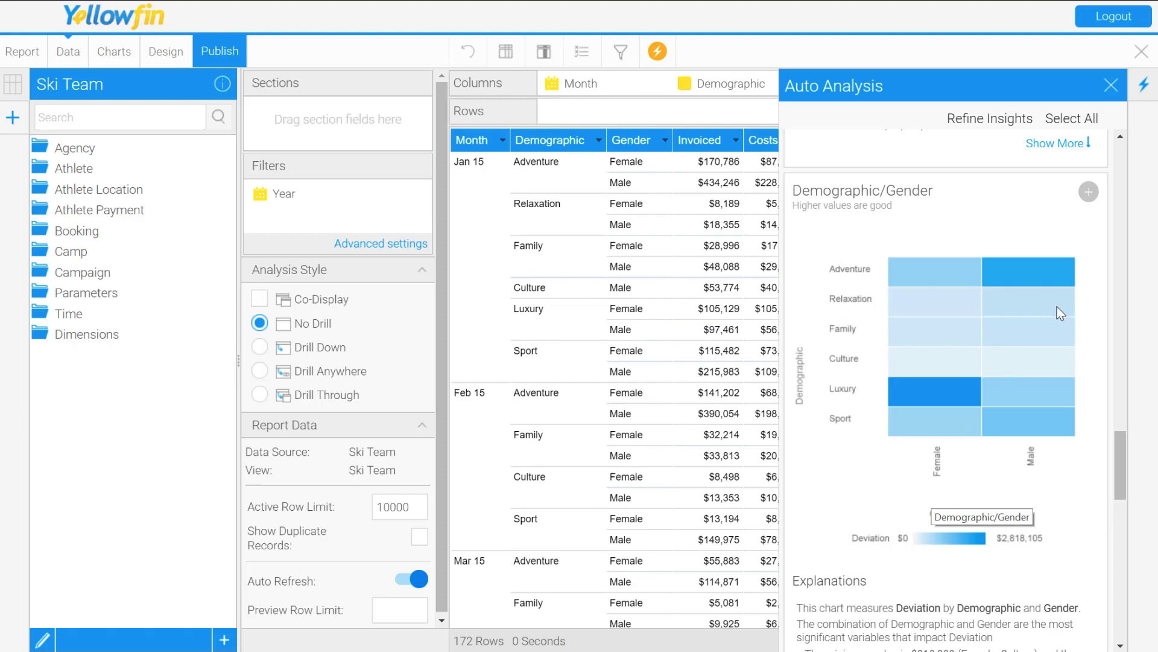
{"action": "left_click", "coordinate": [1089, 192]}
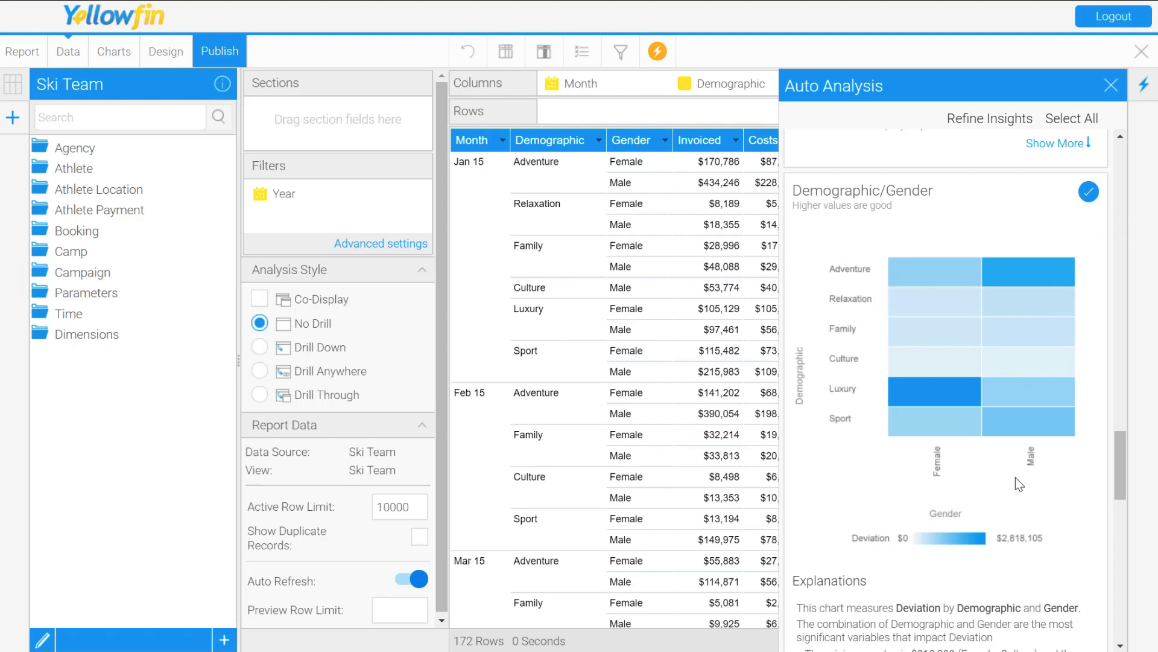
Step: Check the remaining generated insights, and also select the Deviation by Demographic chart to save with the report
{"action": "scroll", "coordinate": [1016, 482], "scroll_direction": "down", "scroll_amount": 8}
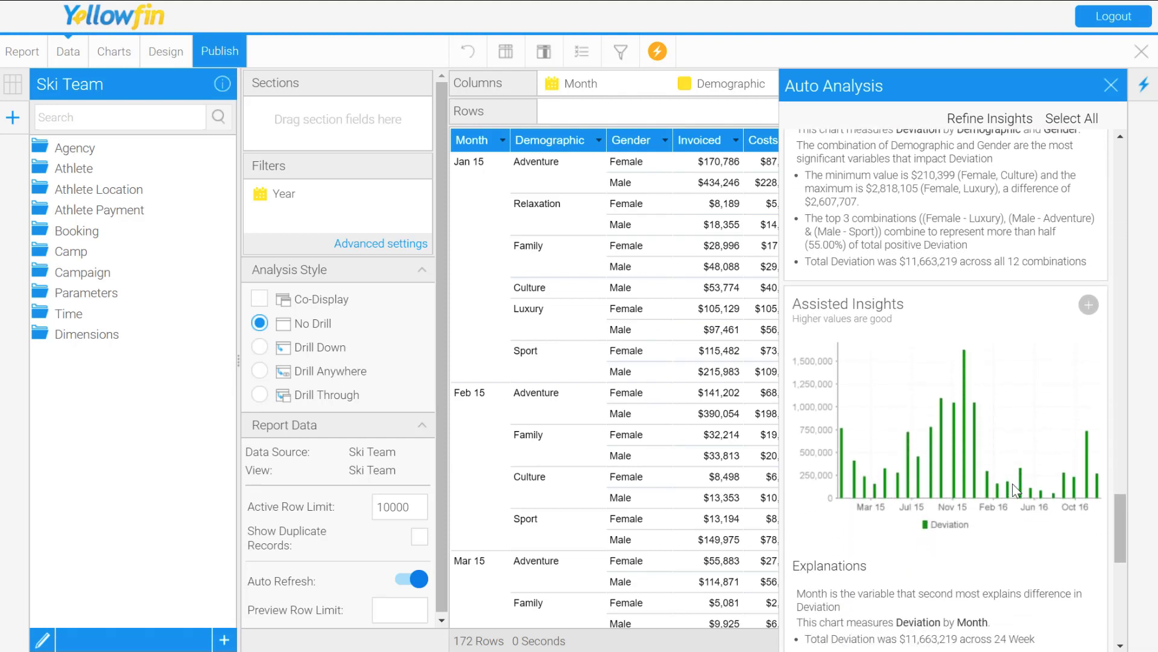
{"action": "scroll", "coordinate": [1016, 488], "scroll_direction": "down", "scroll_amount": 10}
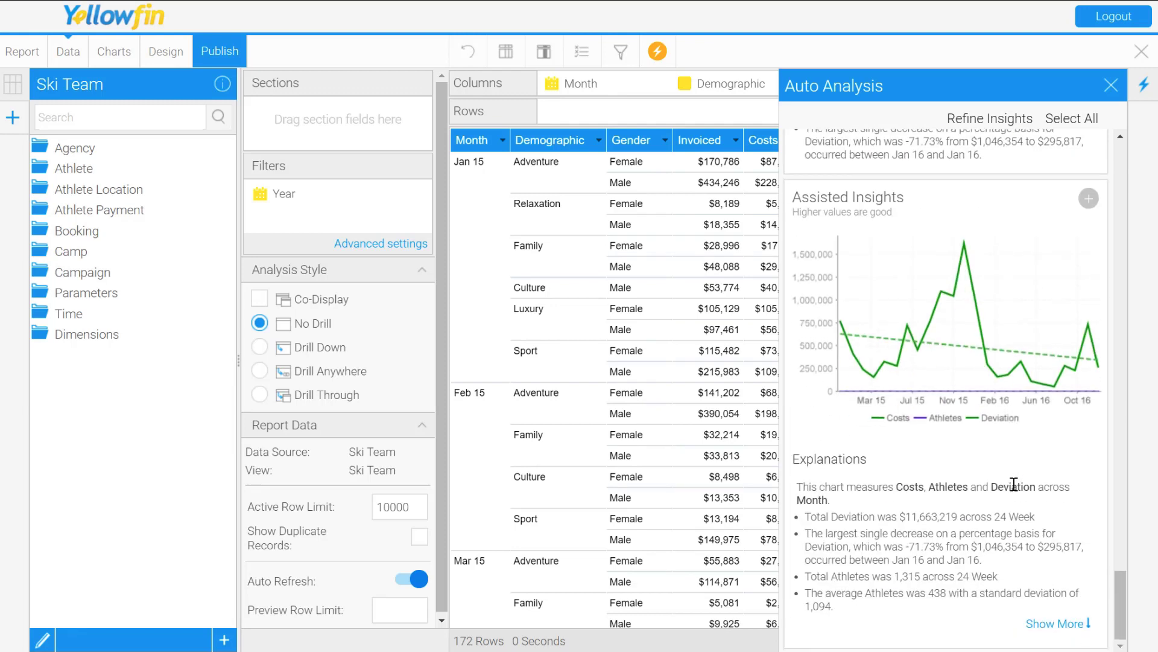
{"action": "scroll", "coordinate": [1014, 484], "scroll_direction": "up", "scroll_amount": 10}
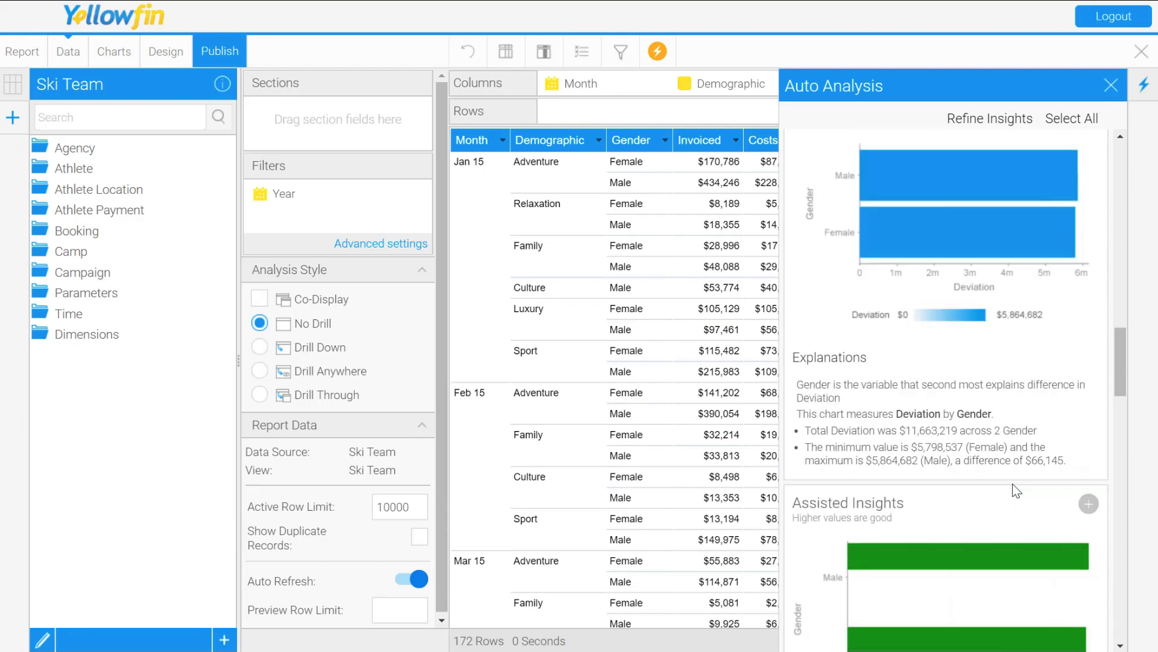
{"action": "scroll", "coordinate": [1012, 483], "scroll_direction": "up", "scroll_amount": 10}
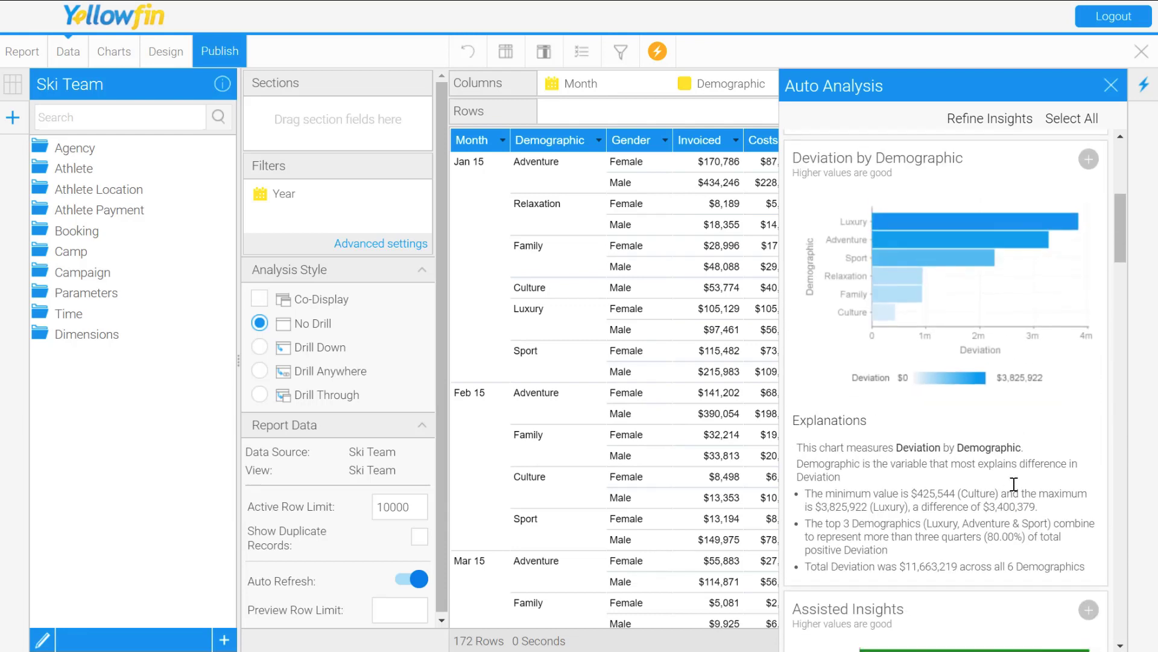
{"action": "scroll", "coordinate": [1013, 483], "scroll_direction": "up", "scroll_amount": 3}
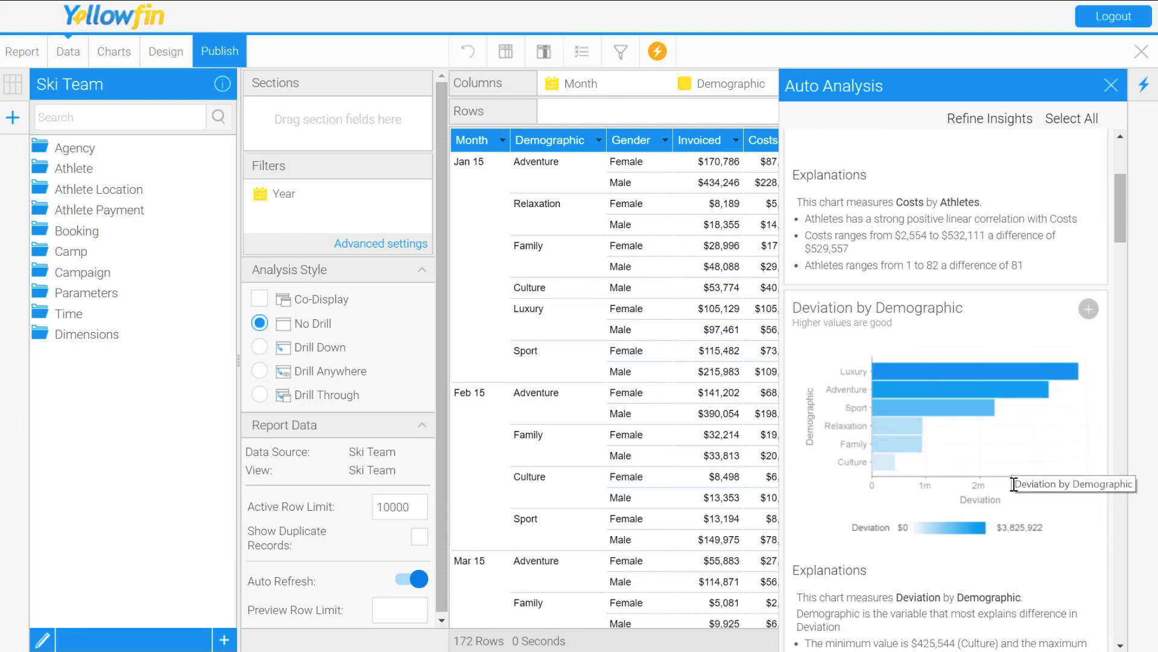
{"action": "left_click", "coordinate": [1085, 313]}
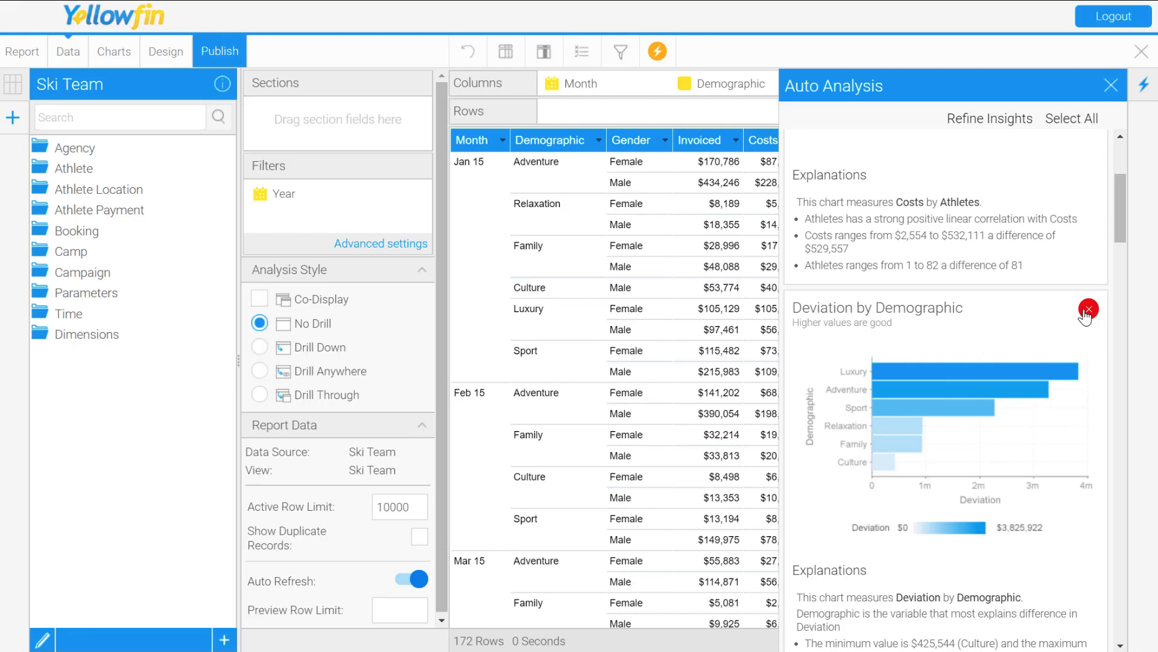
Step: Close the Auto Analysis results, reopen them to check the selection, and close them again
{"action": "left_click", "coordinate": [1111, 85]}
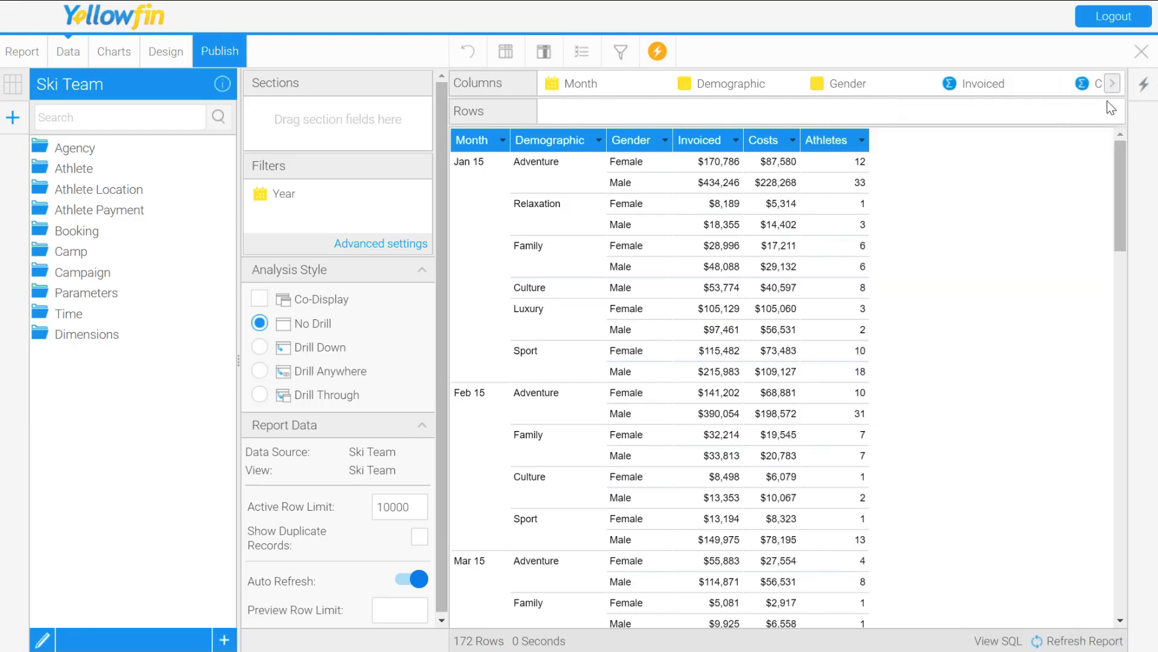
{"action": "left_click", "coordinate": [1140, 93]}
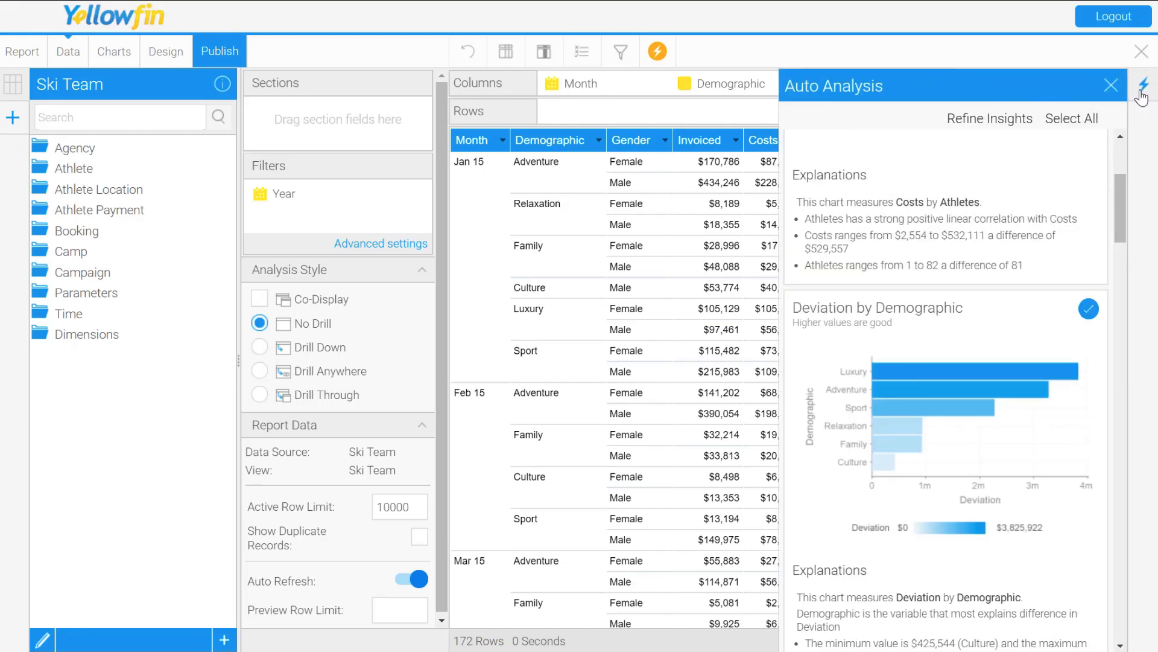
{"action": "left_click", "coordinate": [1140, 91]}
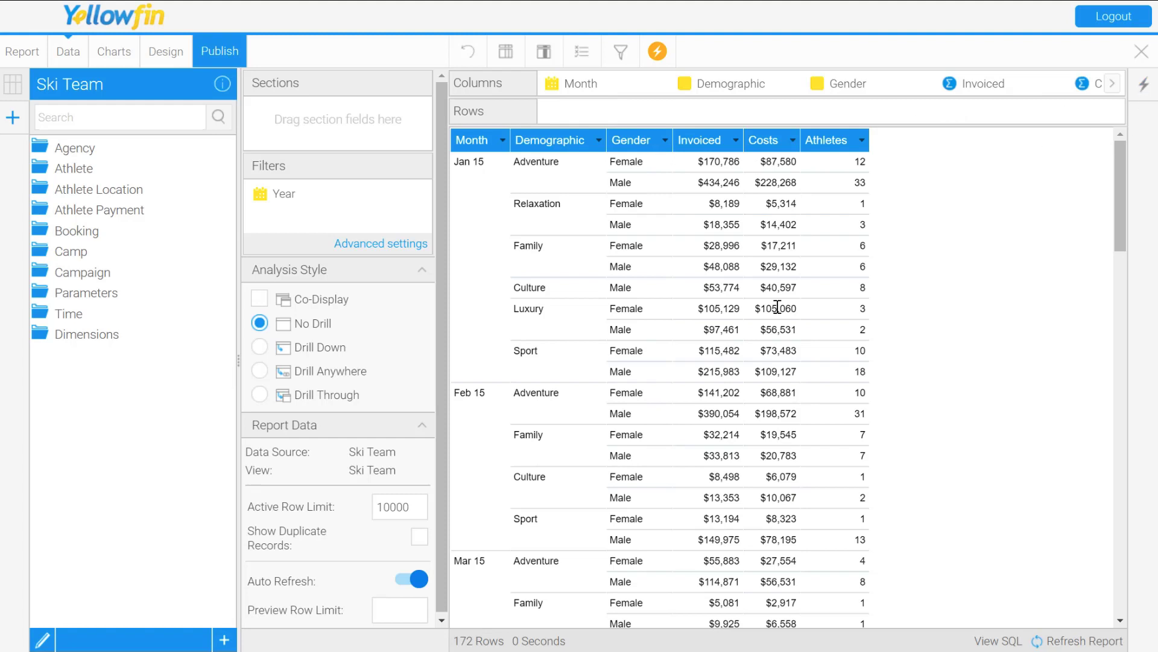
Step: Open the report's chart builder and display the saved Demographic by Gender heat map
{"action": "left_click", "coordinate": [126, 60]}
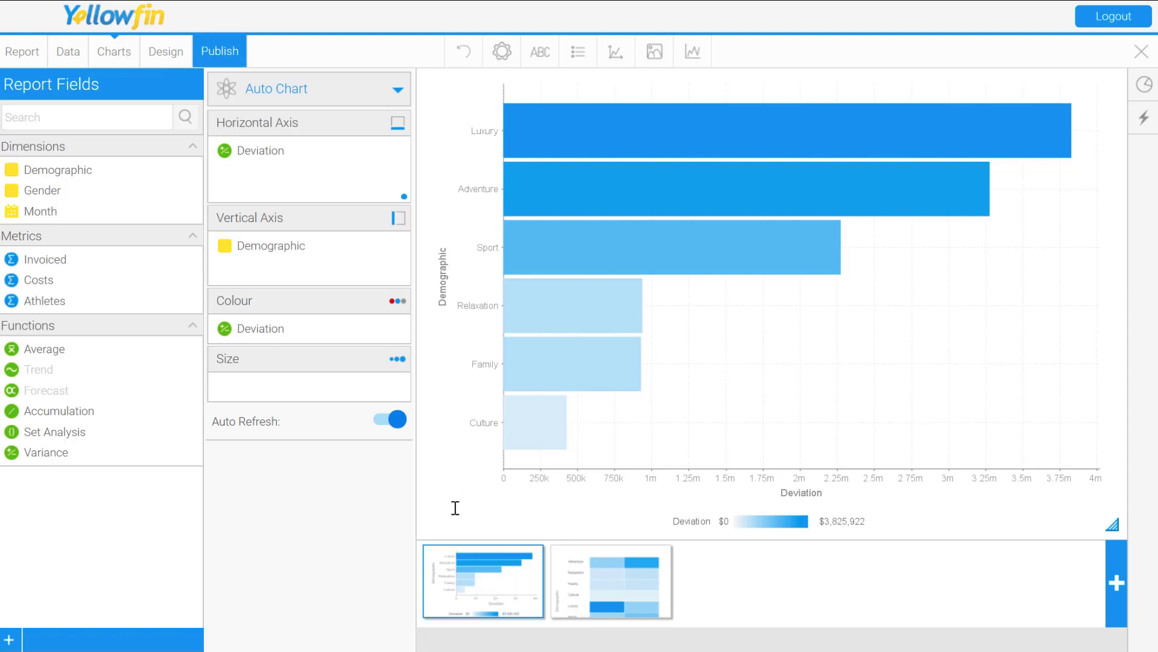
{"action": "mouse_move", "coordinate": [462, 558]}
{"action": "left_click", "coordinate": [581, 591]}
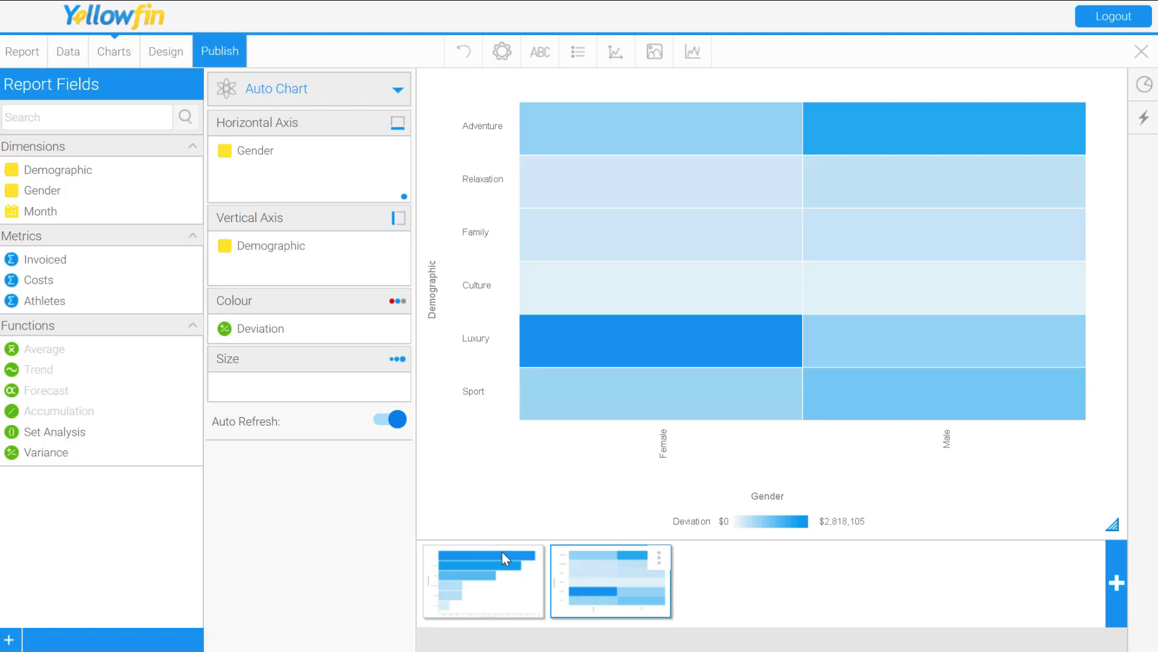
Step: Return to the report's data view and start a new insight that compares dimensions, using Demographic as the dimension
{"action": "left_click", "coordinate": [69, 53]}
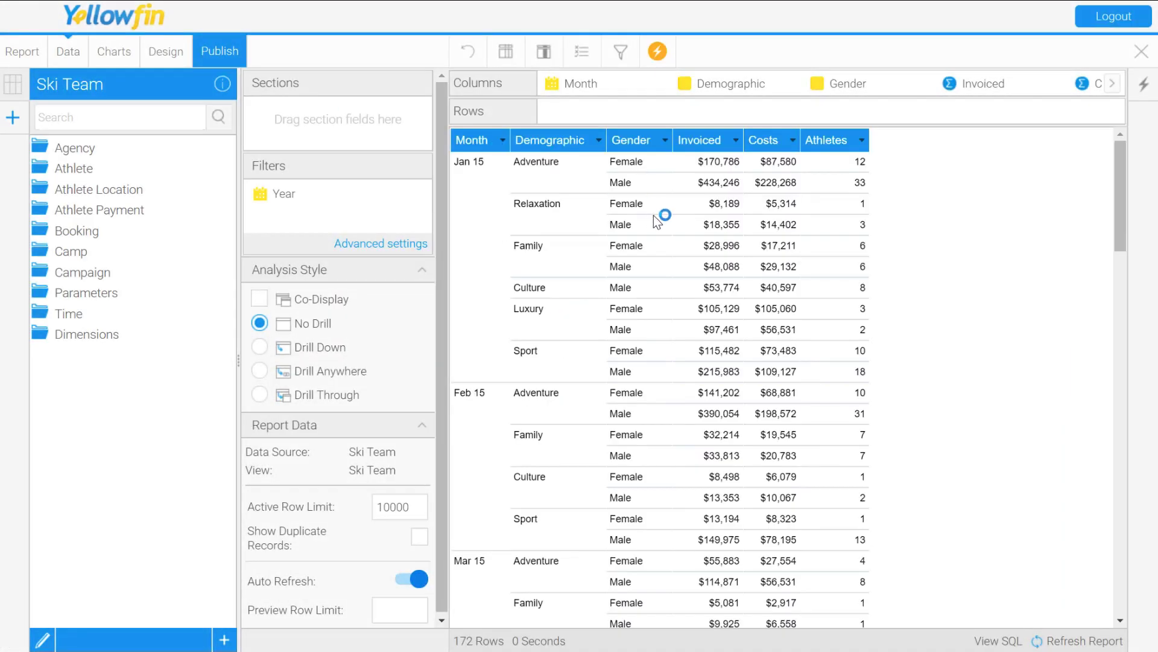
{"action": "left_click", "coordinate": [658, 53]}
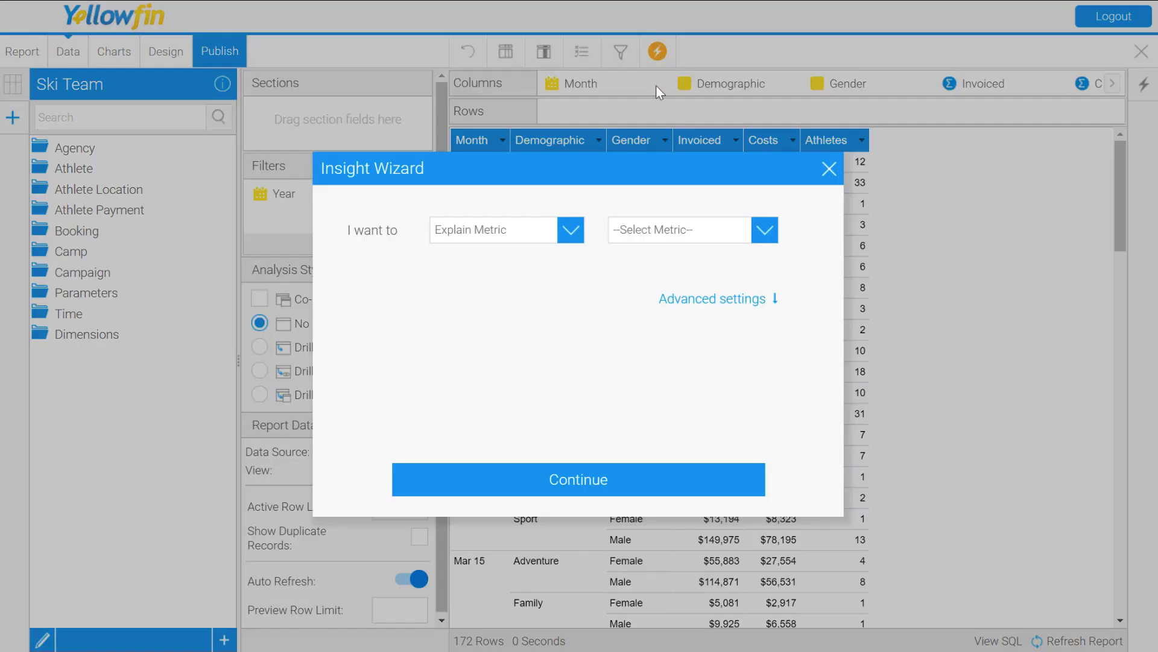
{"action": "left_click", "coordinate": [571, 237]}
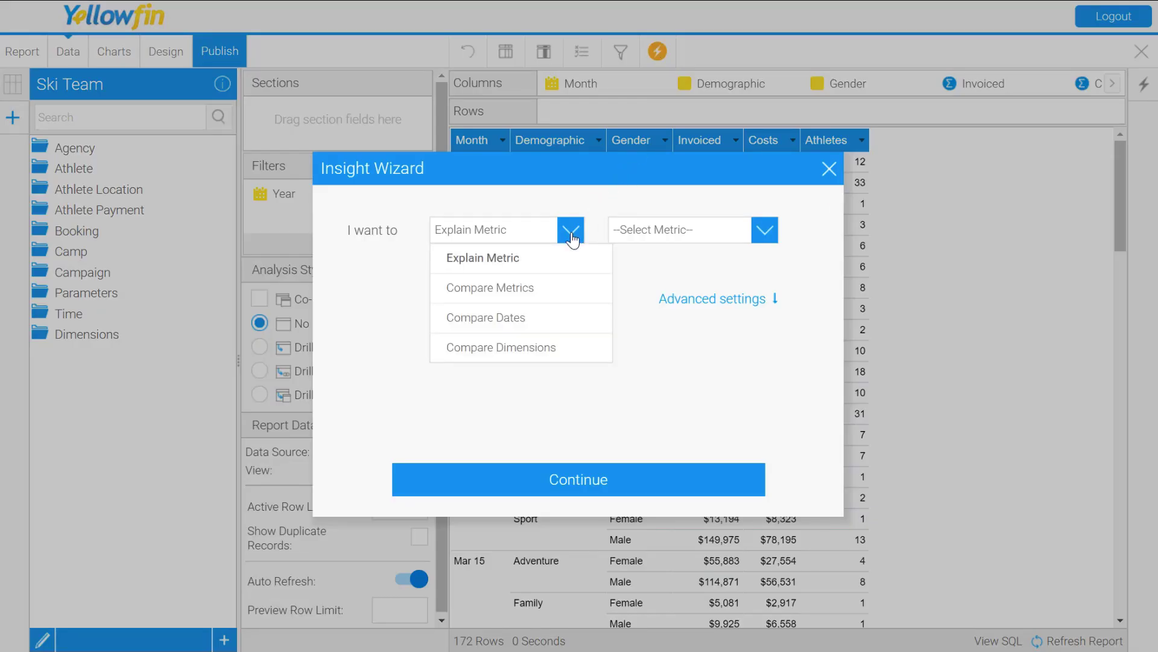
{"action": "left_click", "coordinate": [492, 350]}
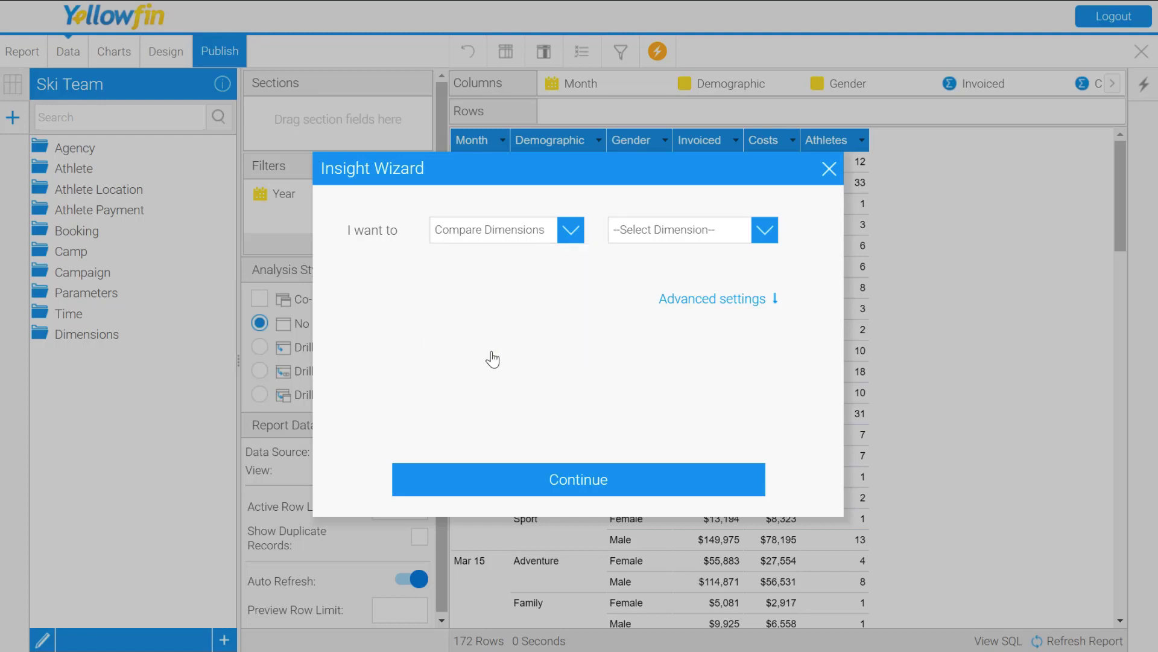
{"action": "left_click", "coordinate": [737, 240]}
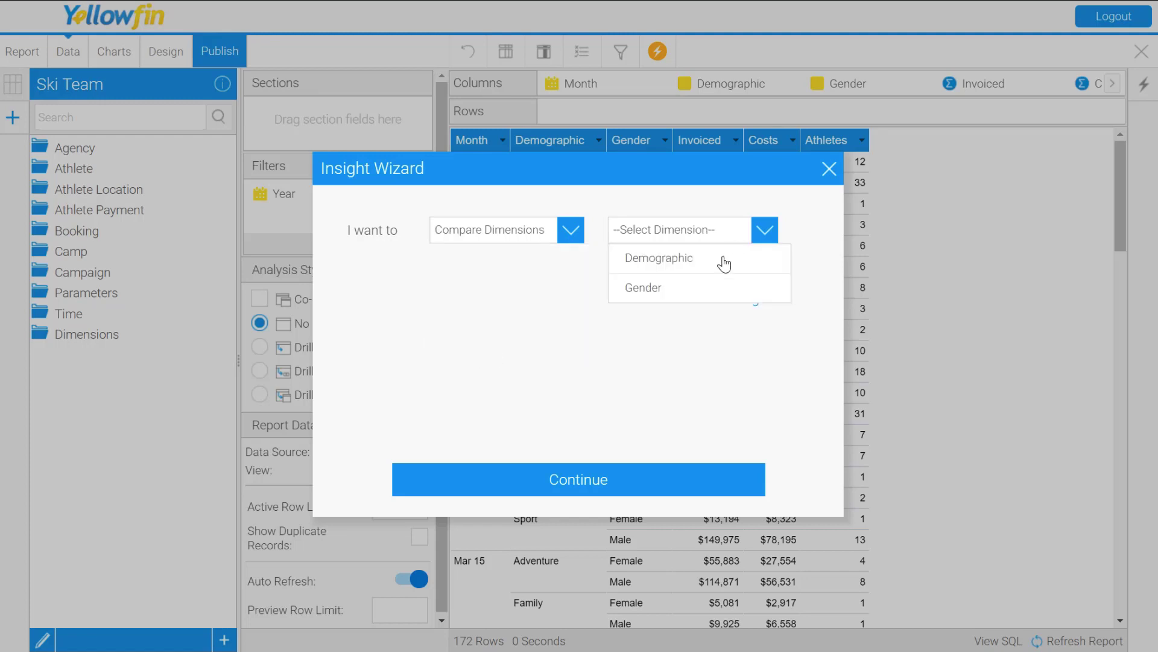
{"action": "left_click", "coordinate": [716, 258]}
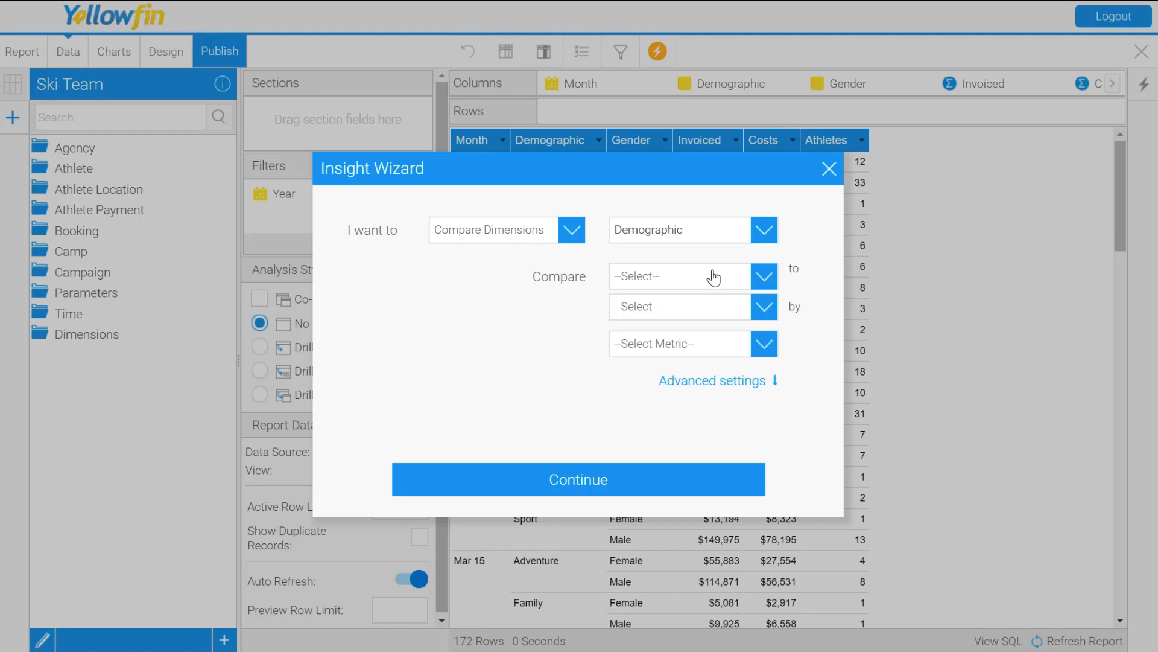
Step: Set the insight to compare Adventure to Relaxation by the Costs metric
{"action": "left_click", "coordinate": [710, 276]}
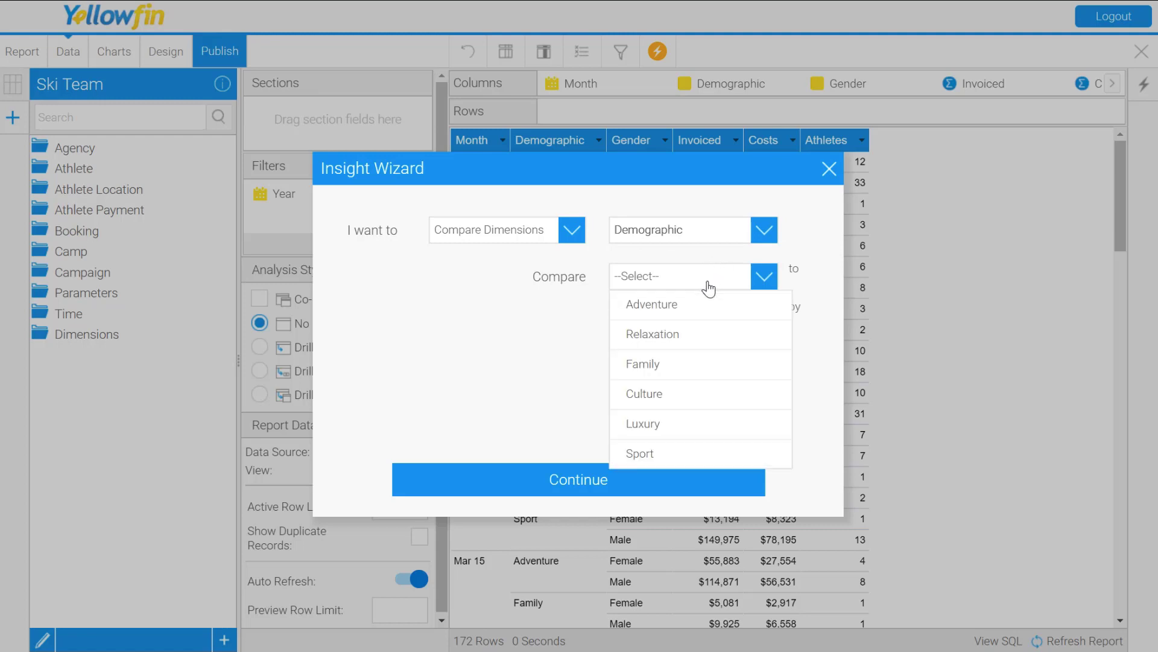
{"action": "left_click", "coordinate": [689, 316]}
{"action": "left_click", "coordinate": [686, 312]}
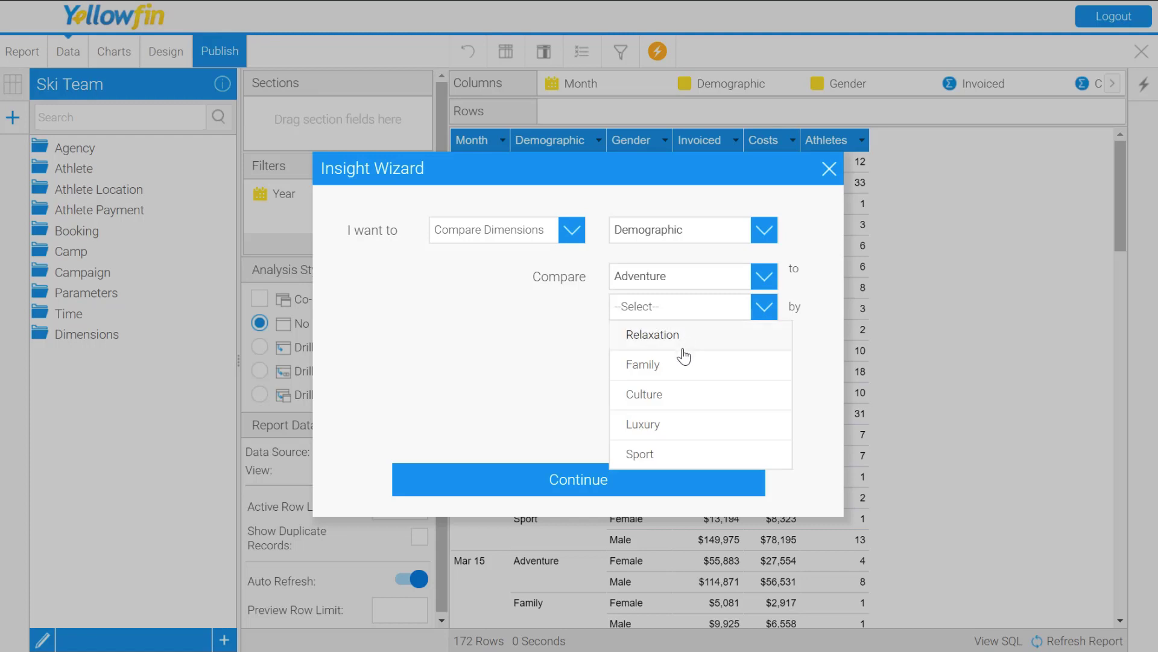
{"action": "left_click", "coordinate": [664, 338]}
{"action": "left_click", "coordinate": [667, 349]}
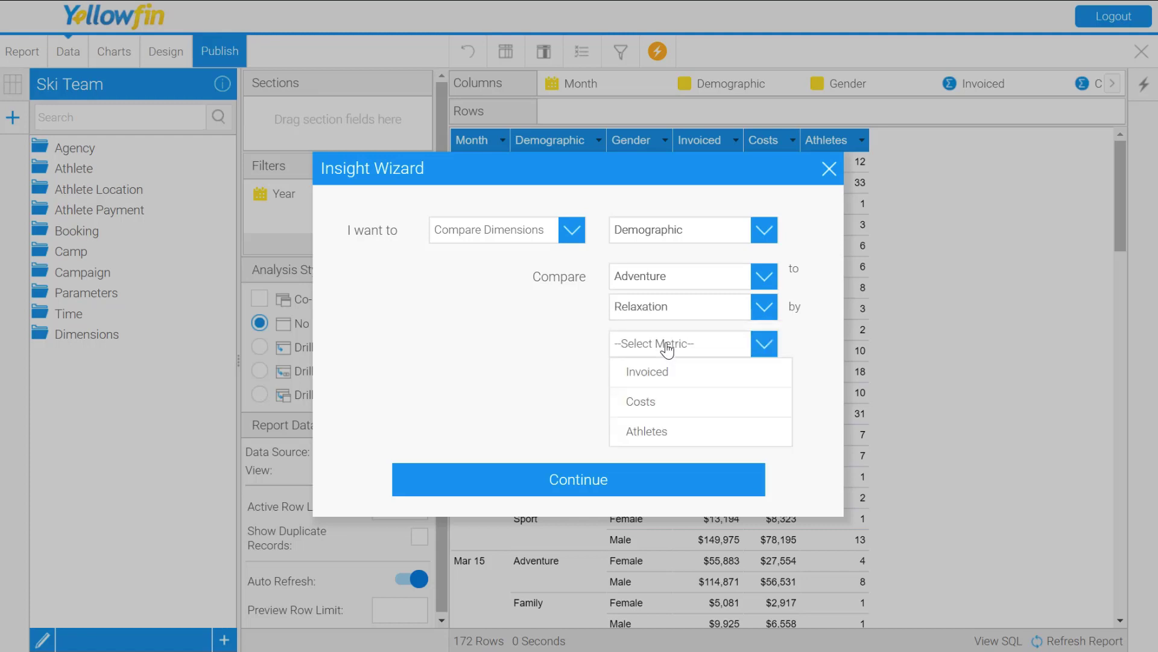
{"action": "left_click", "coordinate": [652, 402]}
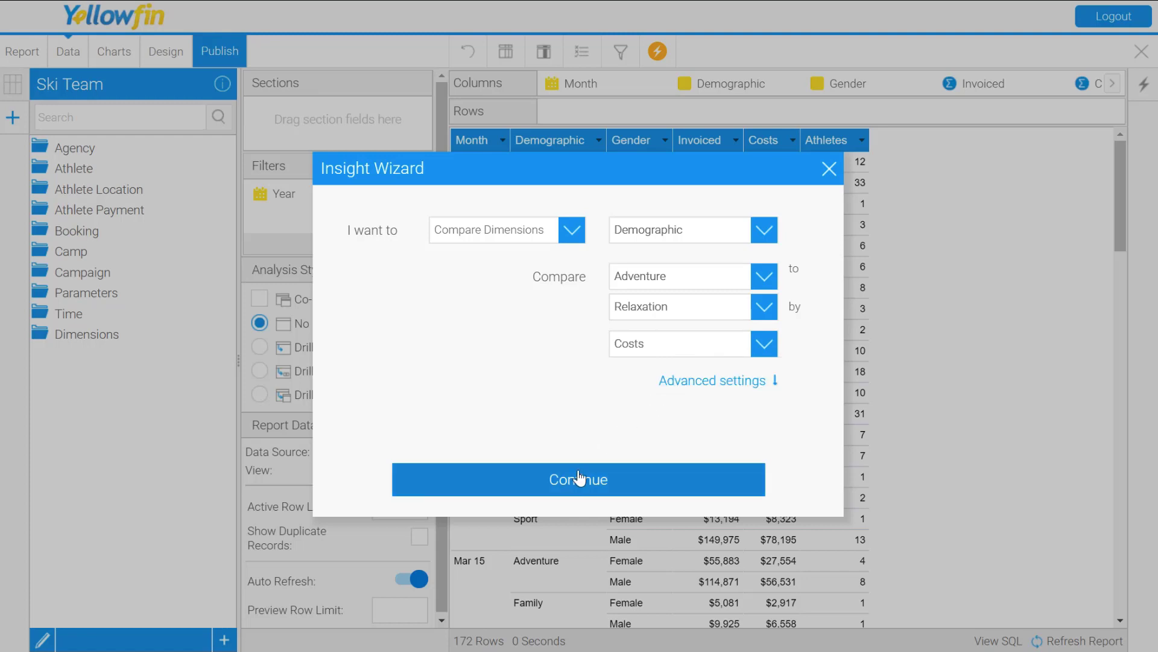
Step: Check the insight's advanced settings, and re-run the analysis with higher values as Good and the Month and Gender fields included
{"action": "left_click", "coordinate": [694, 384]}
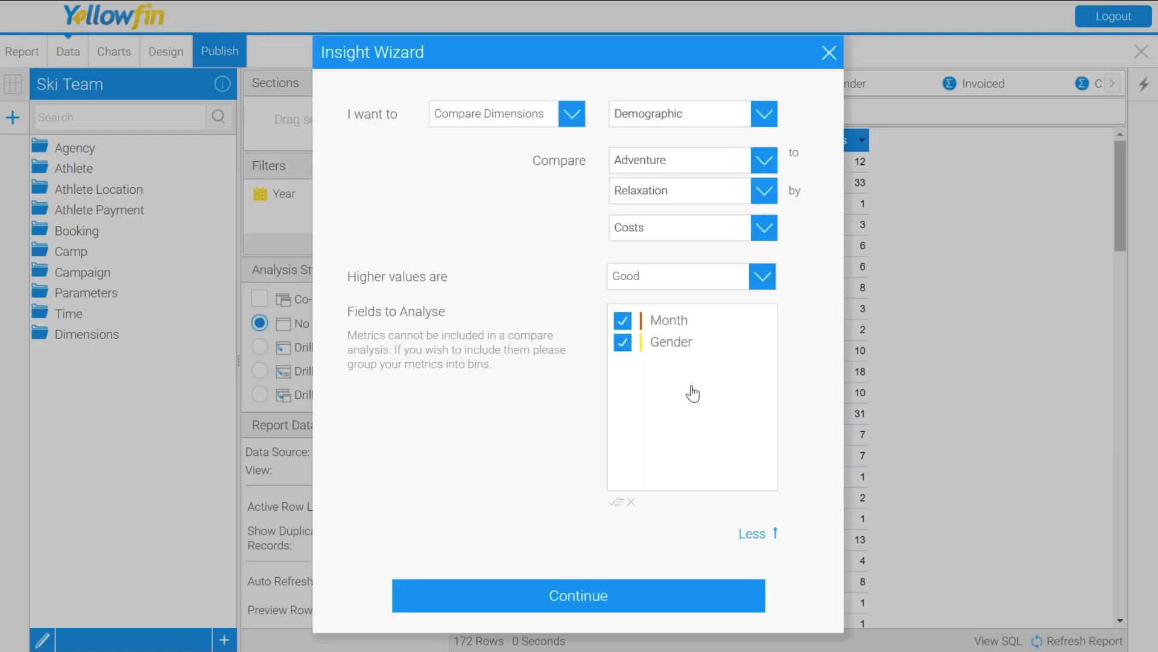
{"action": "left_click", "coordinate": [581, 596]}
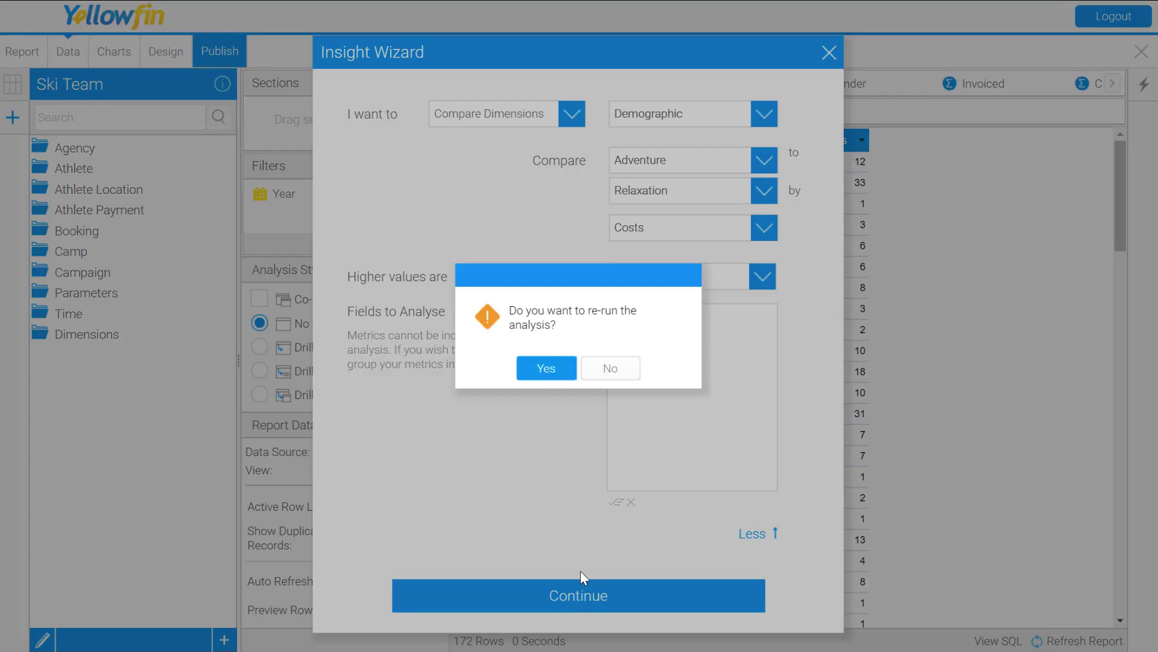
{"action": "left_click", "coordinate": [547, 375]}
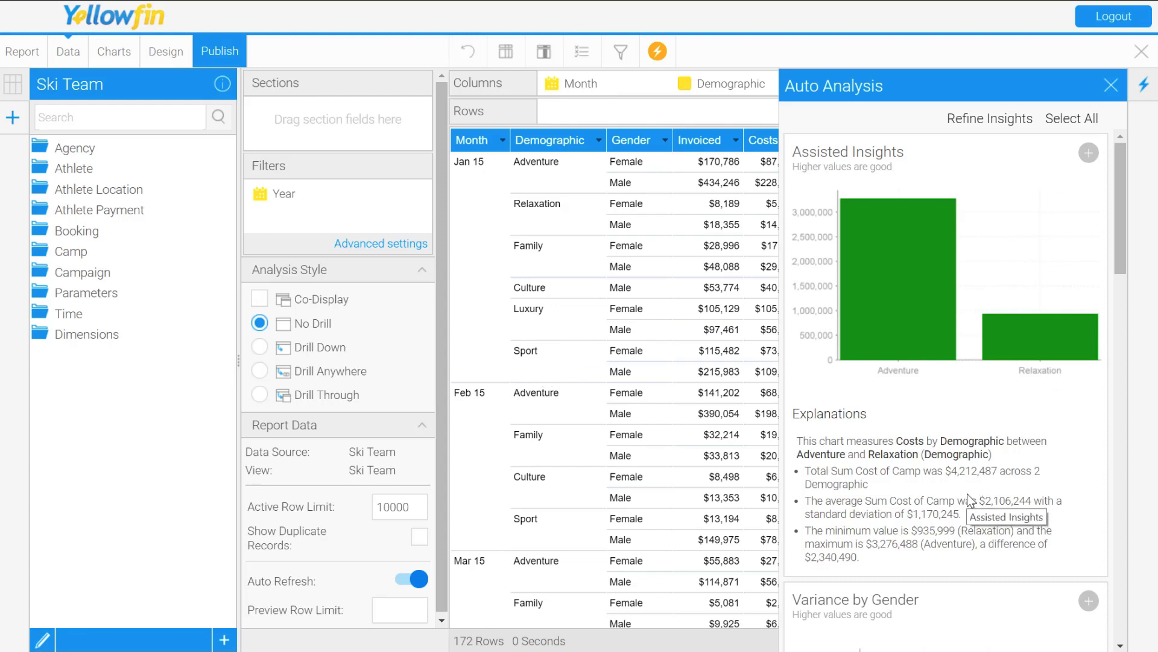
Step: Examine the generated Adventure versus Relaxation cost charts, the Variance by Gender chart and their explanations
{"action": "scroll", "coordinate": [968, 493], "scroll_direction": "down", "scroll_amount": 3}
{"action": "scroll", "coordinate": [968, 493], "scroll_direction": "up", "scroll_amount": 3}
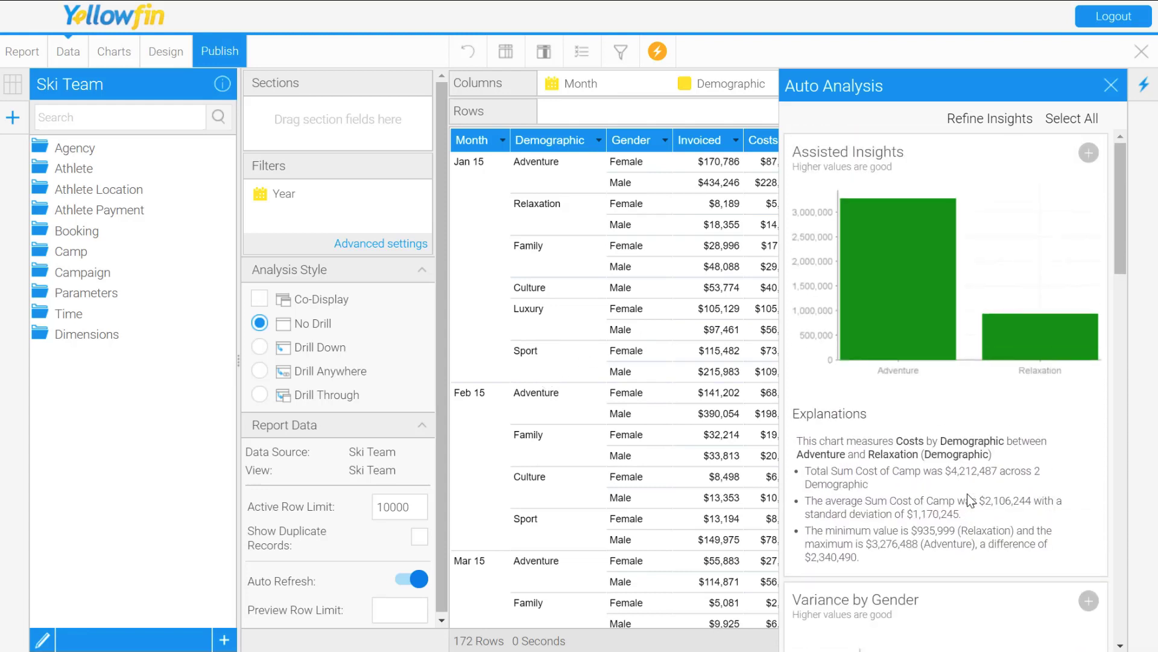
{"action": "scroll", "coordinate": [968, 493], "scroll_direction": "down", "scroll_amount": 1}
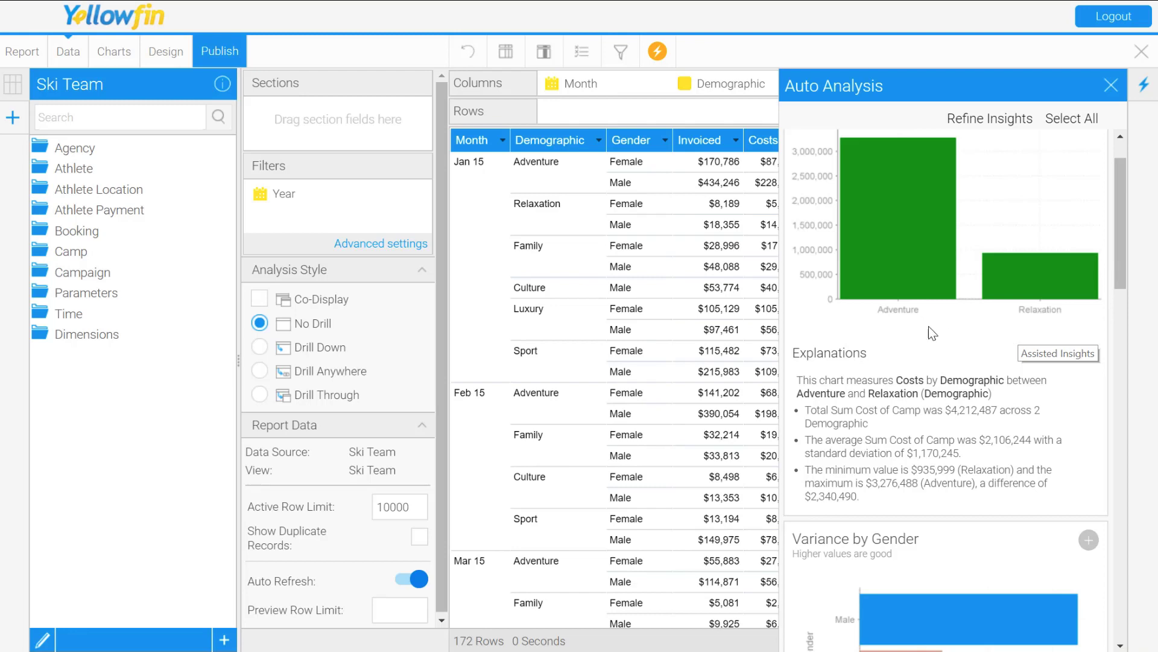
{"action": "scroll", "coordinate": [956, 344], "scroll_direction": "down", "scroll_amount": 3}
{"action": "scroll", "coordinate": [964, 370], "scroll_direction": "up", "scroll_amount": 3}
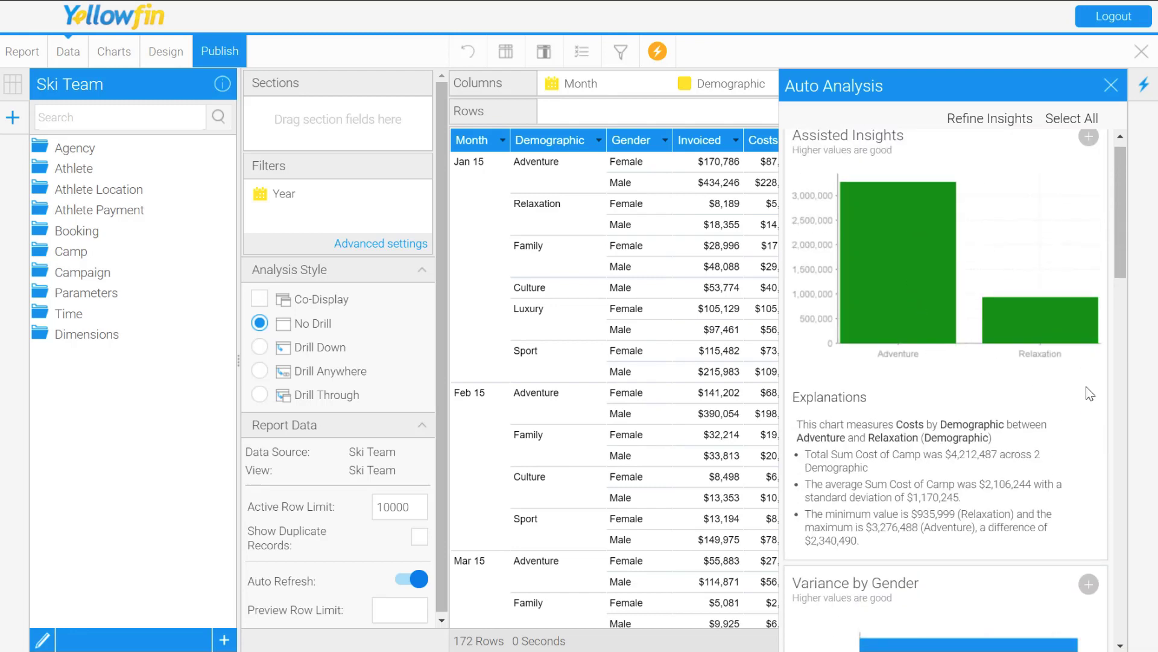
{"action": "scroll", "coordinate": [1041, 449], "scroll_direction": "down", "scroll_amount": 1}
{"action": "scroll", "coordinate": [1041, 450], "scroll_direction": "down", "scroll_amount": 6}
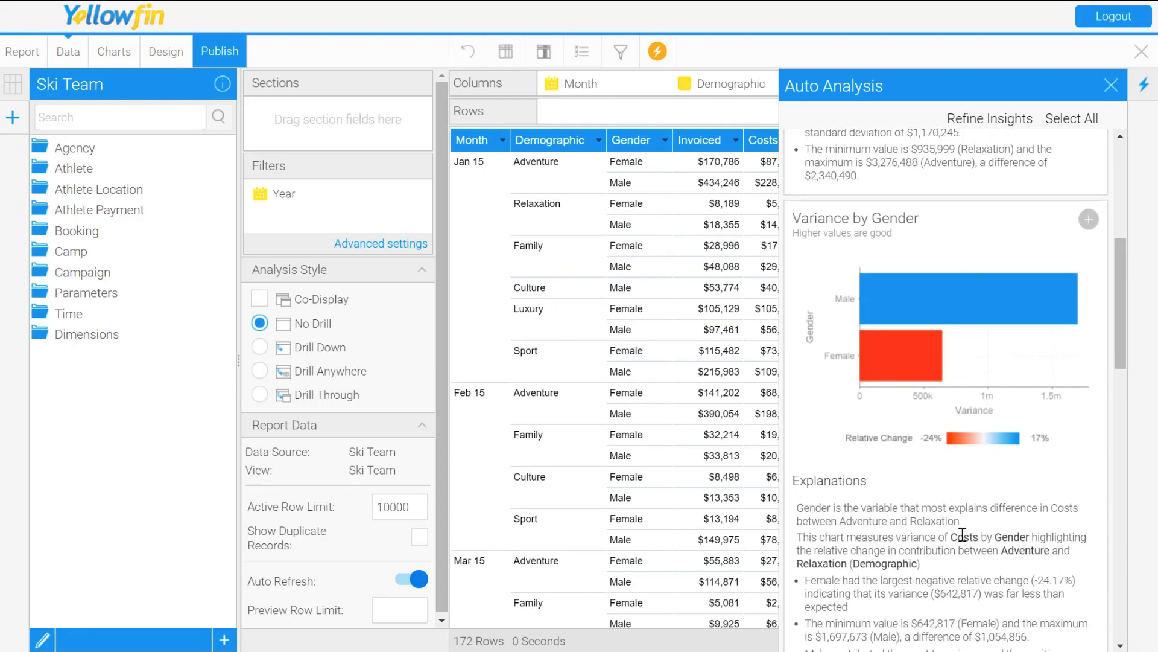
{"action": "scroll", "coordinate": [961, 534], "scroll_direction": "down", "scroll_amount": 6}
{"action": "scroll", "coordinate": [961, 534], "scroll_direction": "down", "scroll_amount": 5}
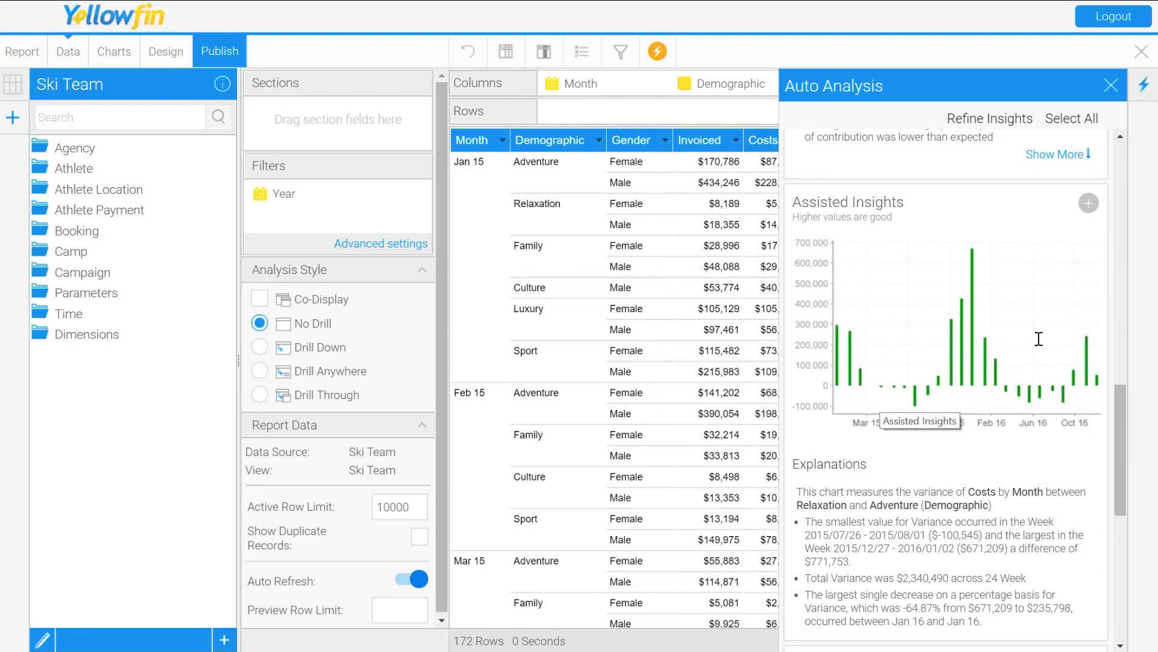
Step: Select the Sum Cost of Camp by Month line chart to save with the report, and close the Auto Analysis results
{"action": "scroll", "coordinate": [989, 513], "scroll_direction": "down", "scroll_amount": 7}
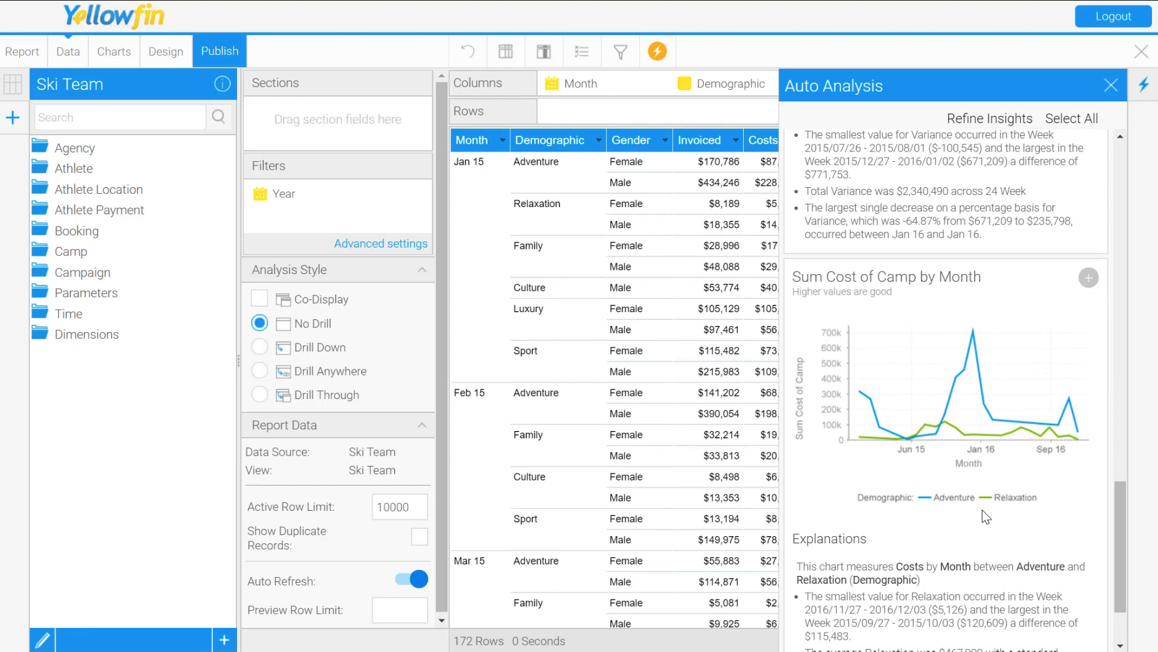
{"action": "scroll", "coordinate": [982, 509], "scroll_direction": "down", "scroll_amount": 1}
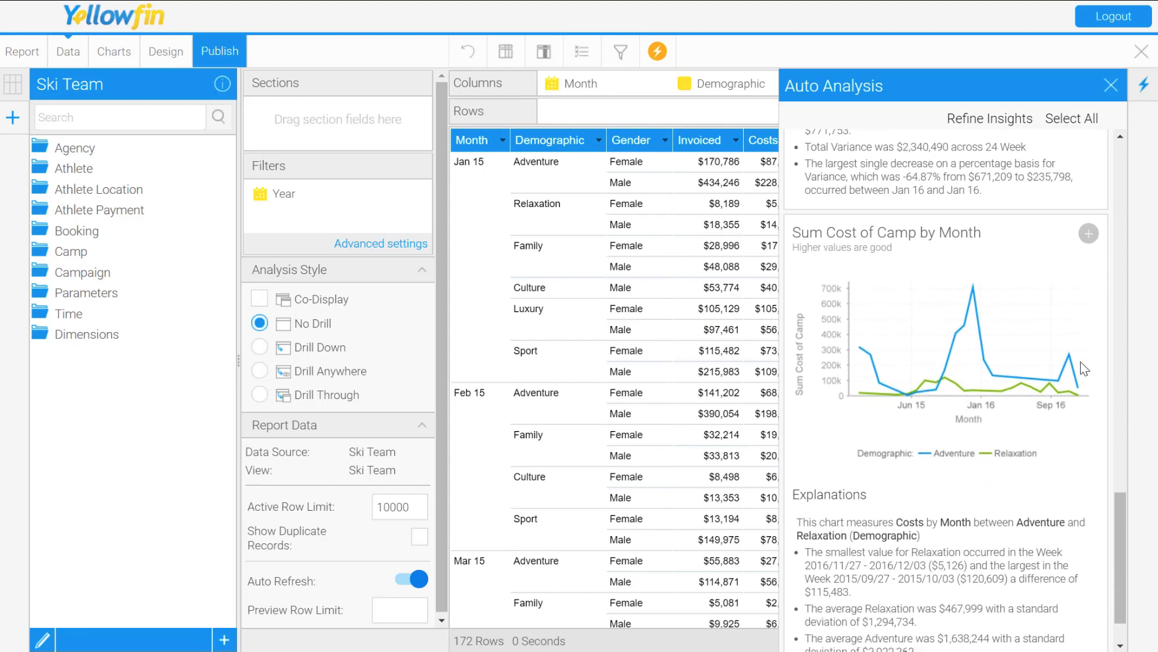
{"action": "left_click", "coordinate": [1089, 233]}
{"action": "left_click", "coordinate": [1111, 85]}
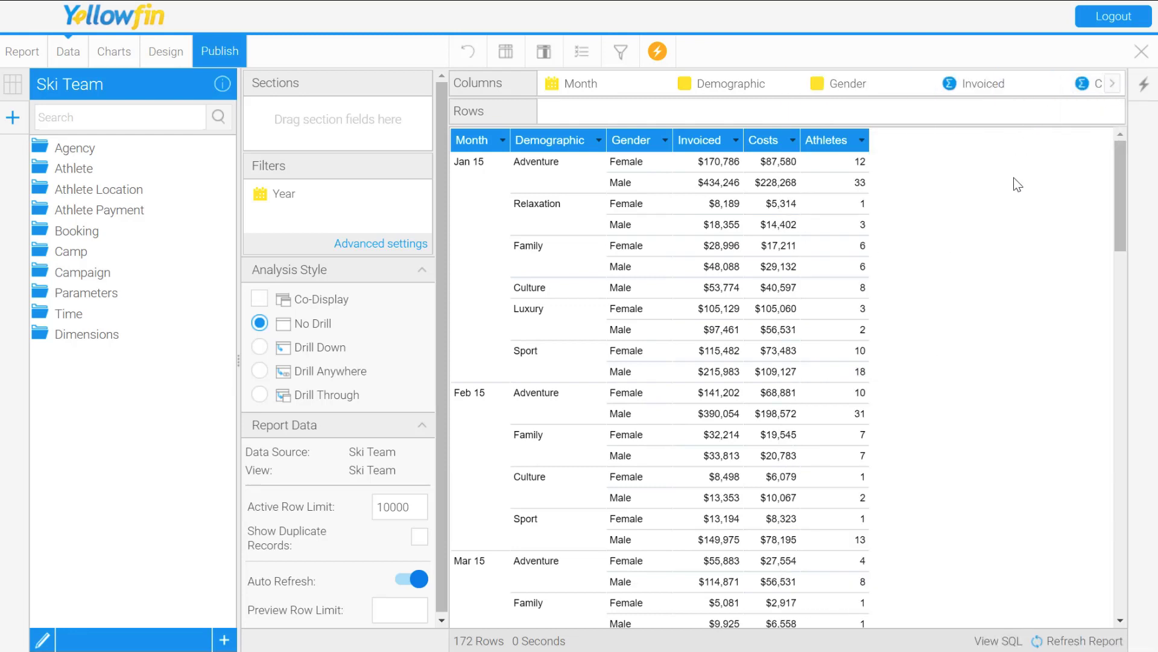
Step: Open the report's chart builder, display the saved Sum Cost of Camp by Month line chart, and switch to the Deviation by Demographic chart
{"action": "left_click", "coordinate": [100, 56]}
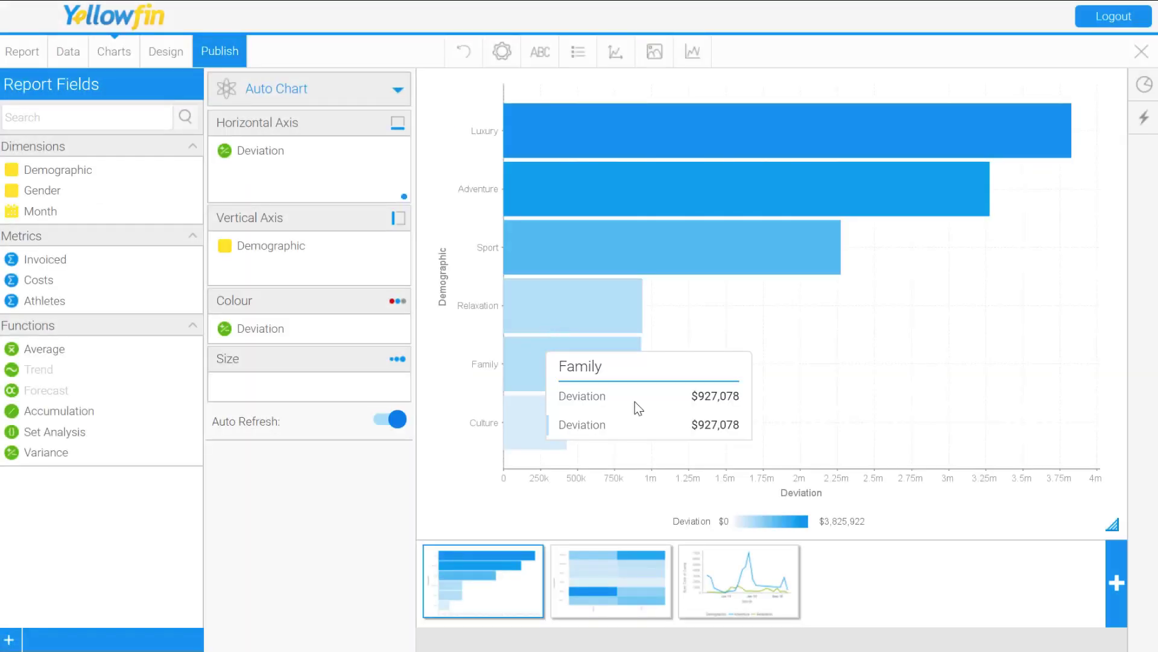
{"action": "left_click", "coordinate": [754, 597]}
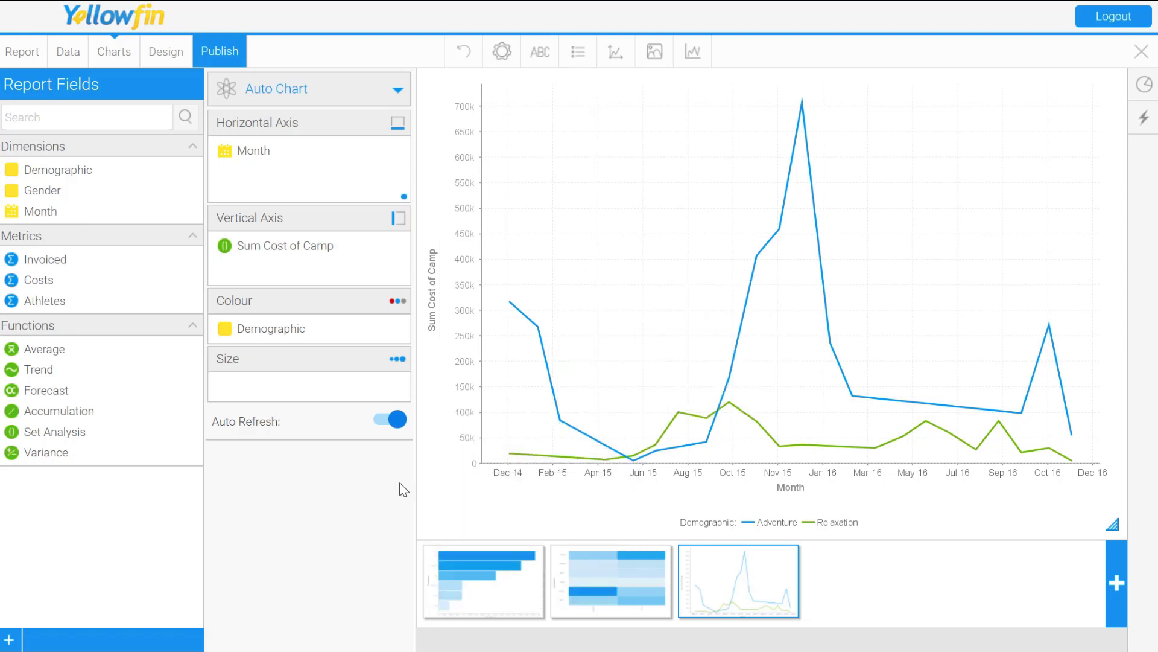
{"action": "right_click", "coordinate": [478, 565]}
{"action": "left_click", "coordinate": [469, 598]}
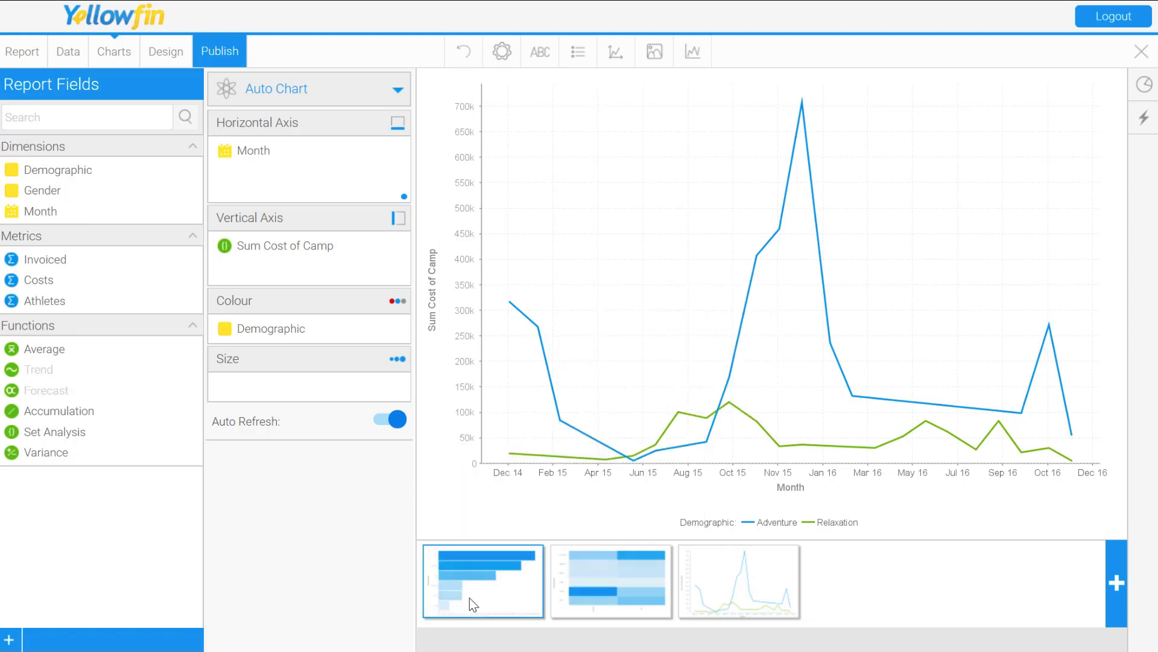